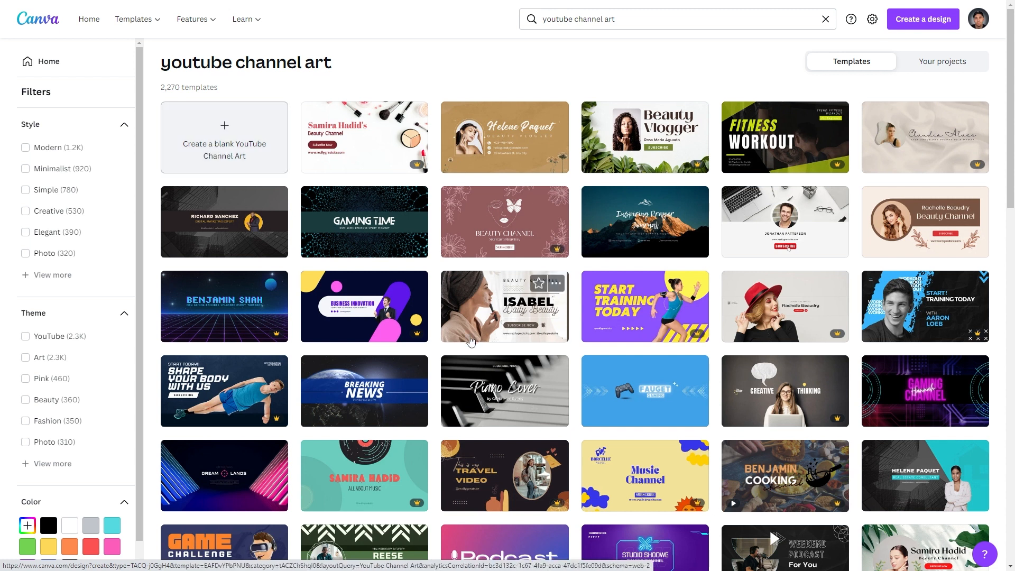
# - Create a blank YouTube Channel Art design from the 'youtube channel art' results
pyautogui.scroll(-5, 230, 238)
pyautogui.scroll(5, 229, 370)
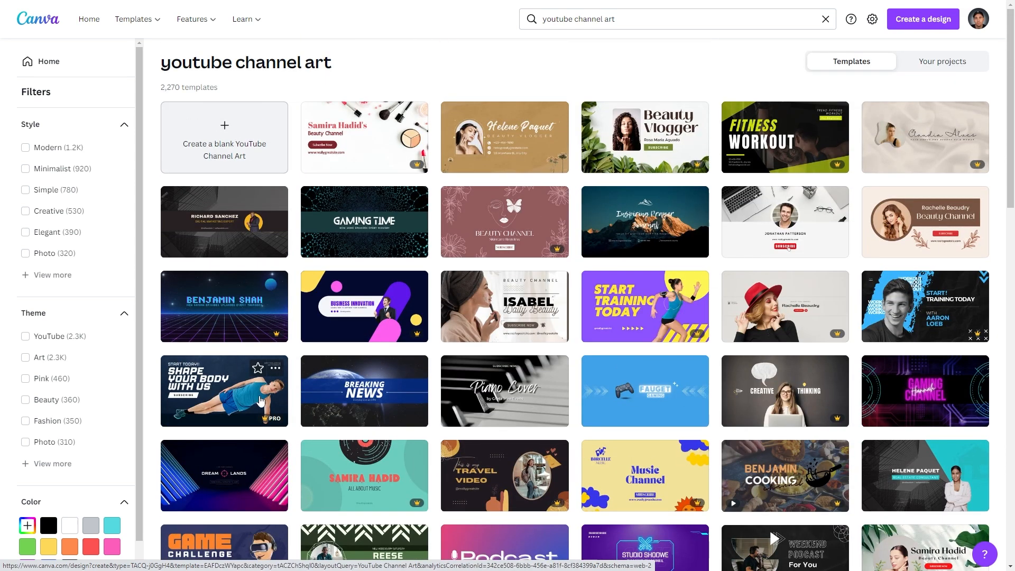
pyautogui.click(222, 144)
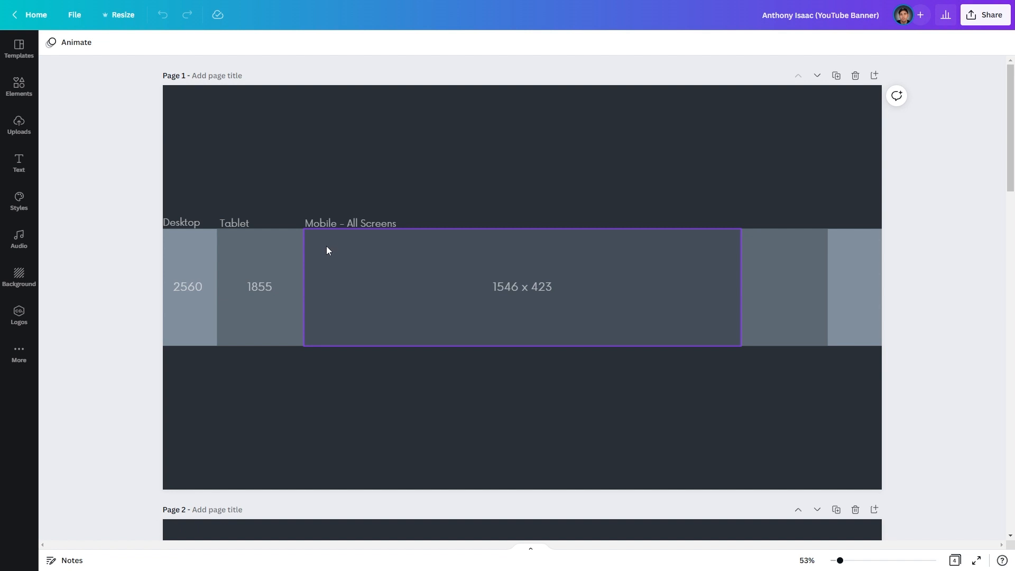
pyautogui.click(689, 259)
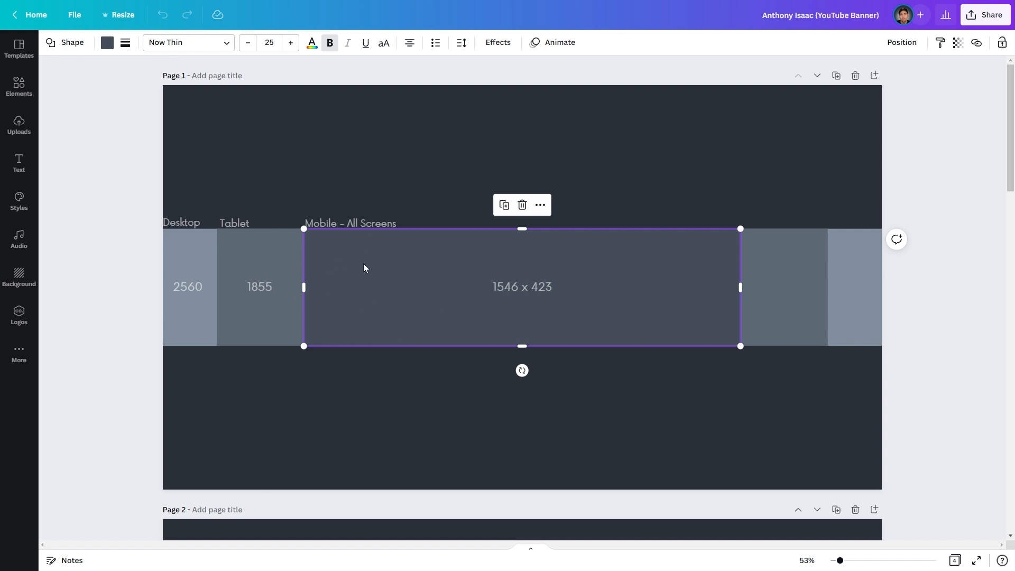
pyautogui.click(18, 85)
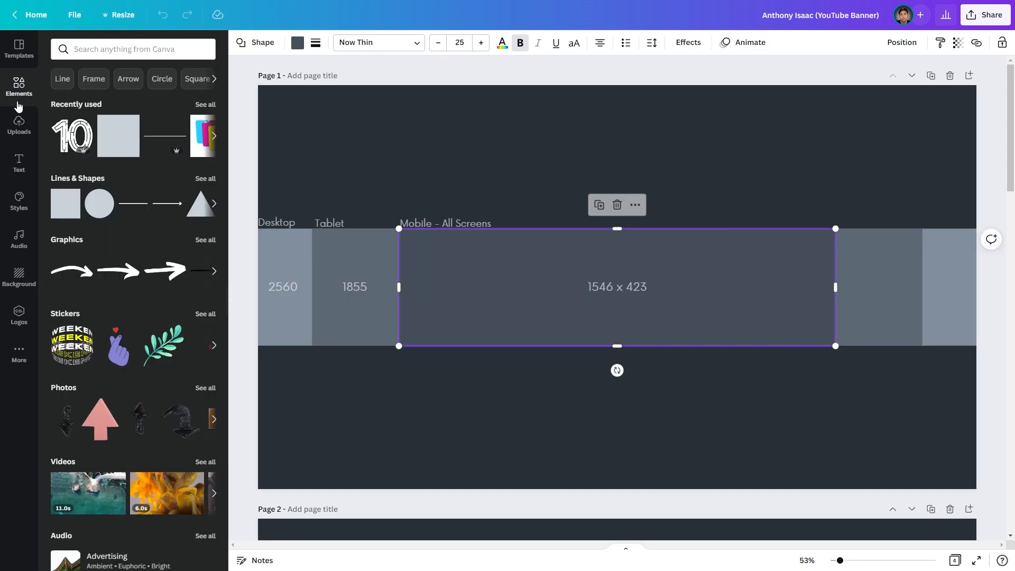
pyautogui.click(58, 208)
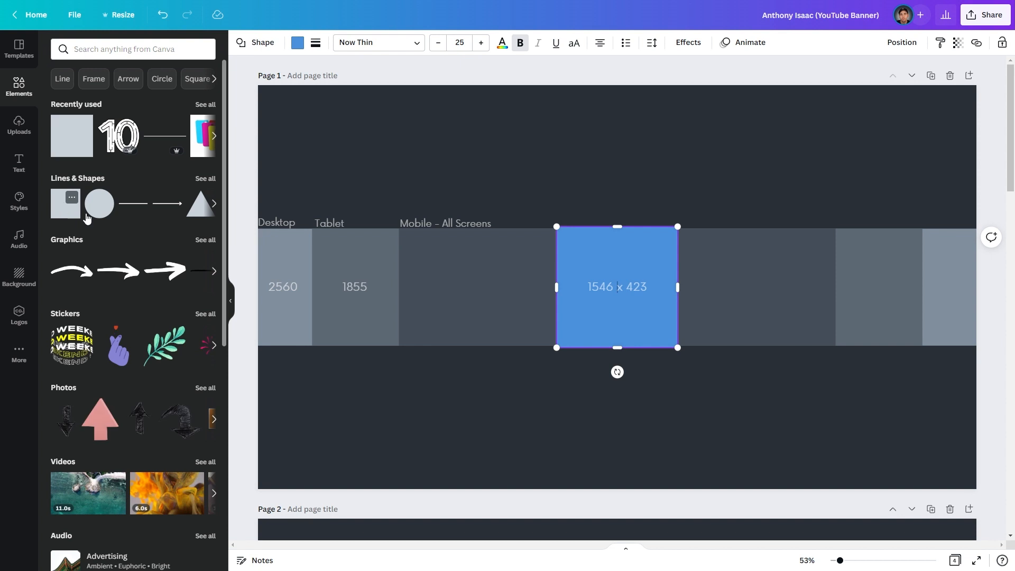
pyautogui.click(231, 301)
pyautogui.moveTo(516, 254); pyautogui.dragTo(362, 373)
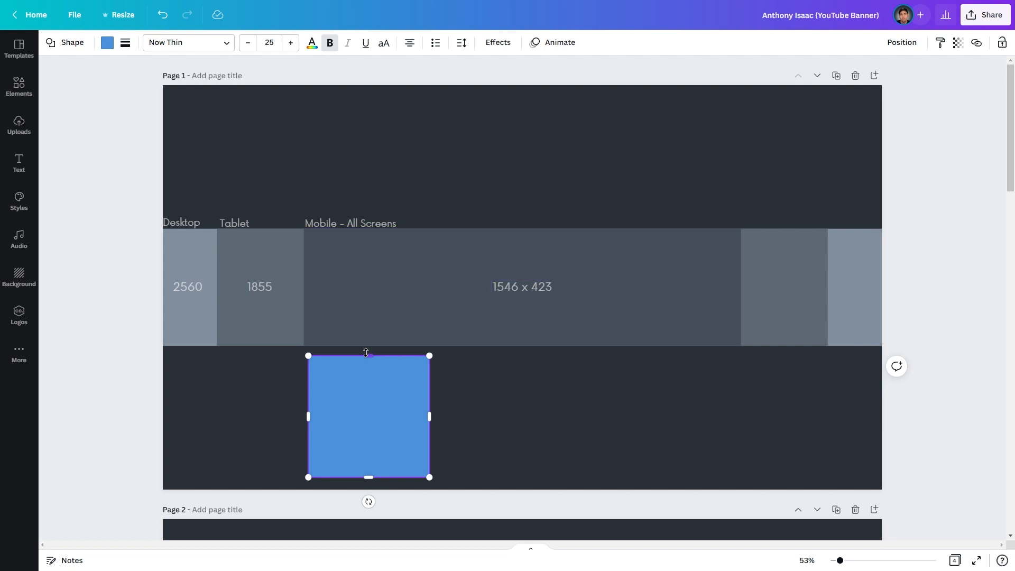
pyautogui.moveTo(366, 353); pyautogui.dragTo(365, 355)
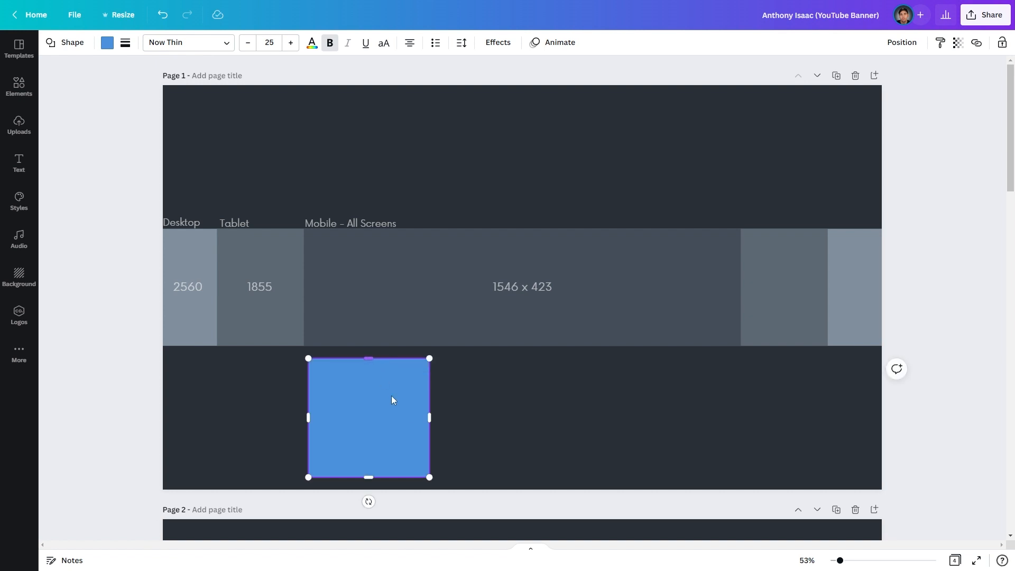
pyautogui.moveTo(432, 419); pyautogui.dragTo(750, 441)
pyautogui.rightClick(748, 415)
pyautogui.doubleClick(614, 416)
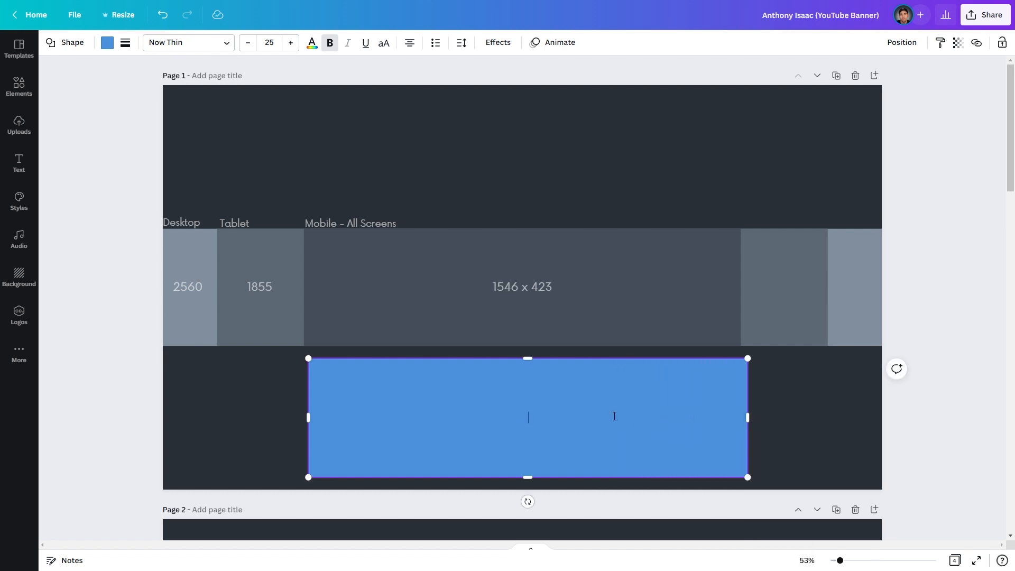
pyautogui.click(788, 428)
pyautogui.moveTo(629, 433); pyautogui.dragTo(622, 434)
pyautogui.moveTo(301, 417); pyautogui.dragTo(305, 417)
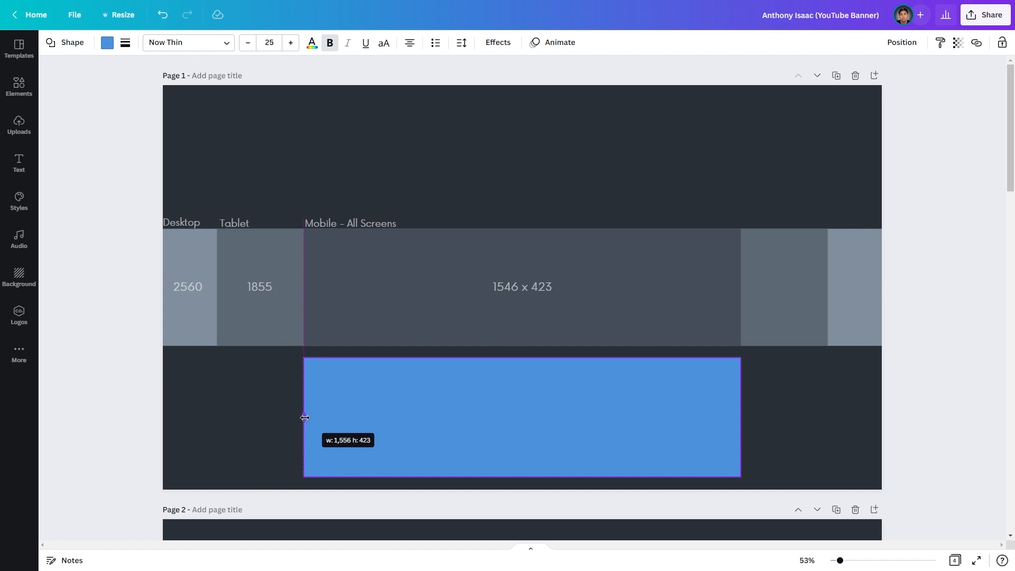
pyautogui.moveTo(305, 418); pyautogui.dragTo(307, 417)
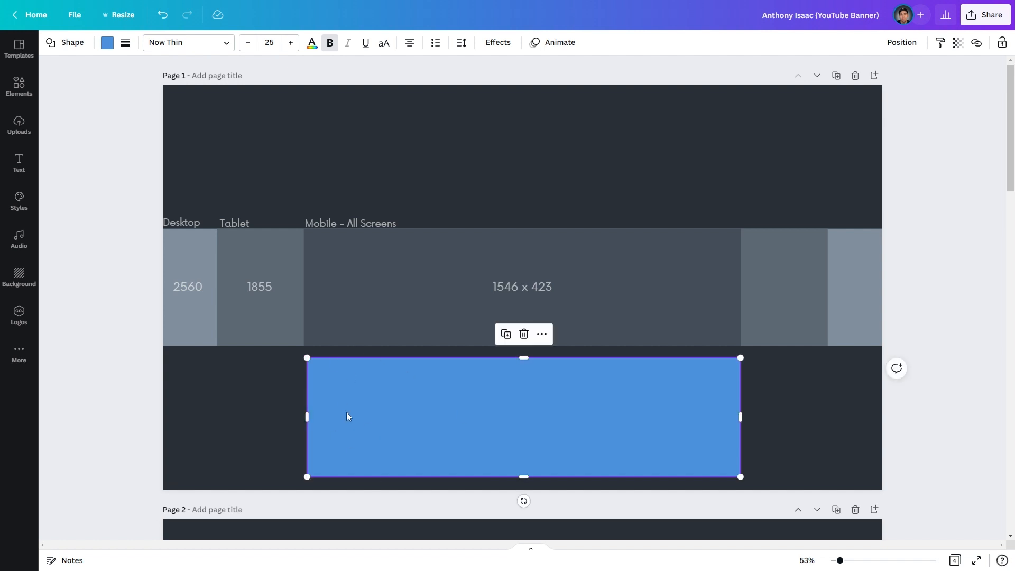
pyautogui.moveTo(468, 423); pyautogui.dragTo(462, 423)
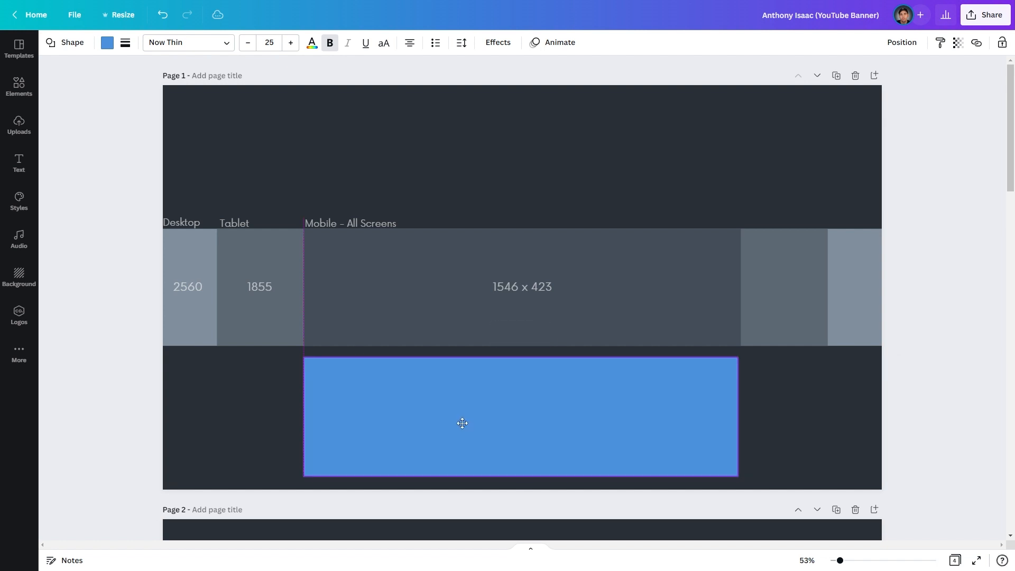
pyautogui.rightClick(460, 423)
pyautogui.click(417, 417)
pyautogui.click(462, 417)
pyautogui.moveTo(462, 417); pyautogui.dragTo(465, 416)
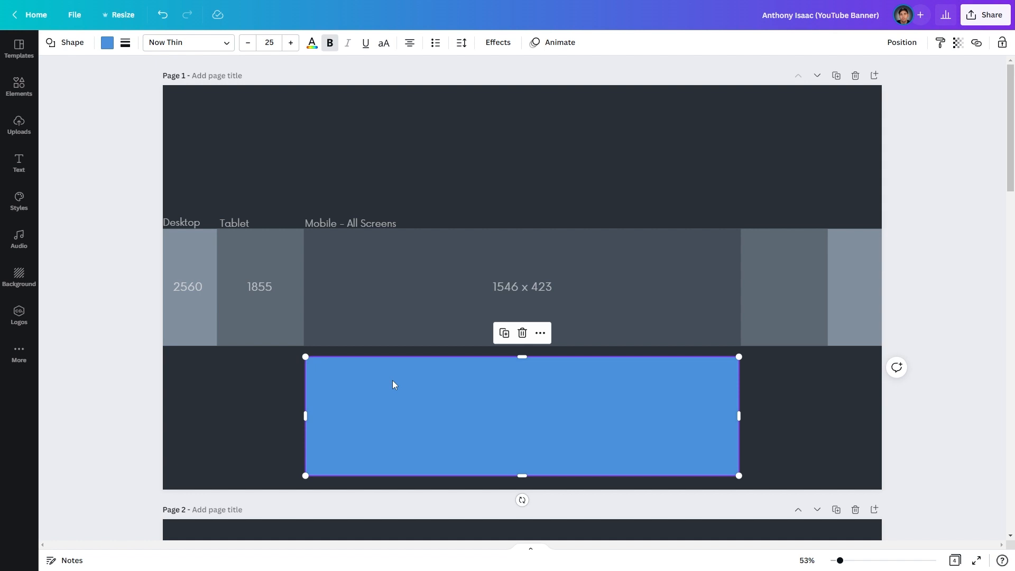
pyautogui.press('Delete')
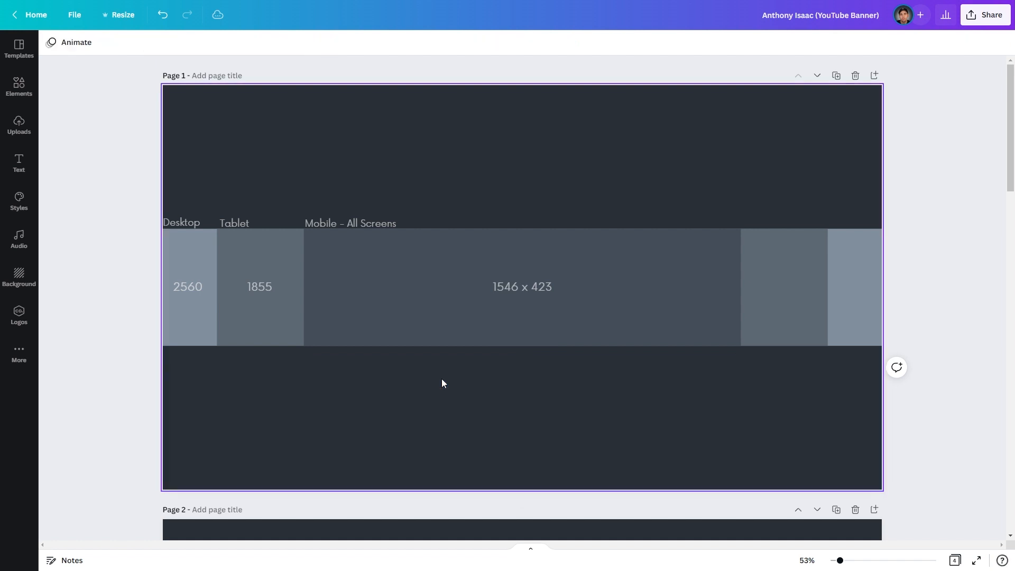
# - Move the 1546 x 423, 1855 and 2560 size labels below the grey strip, lined up together
pyautogui.click(529, 289)
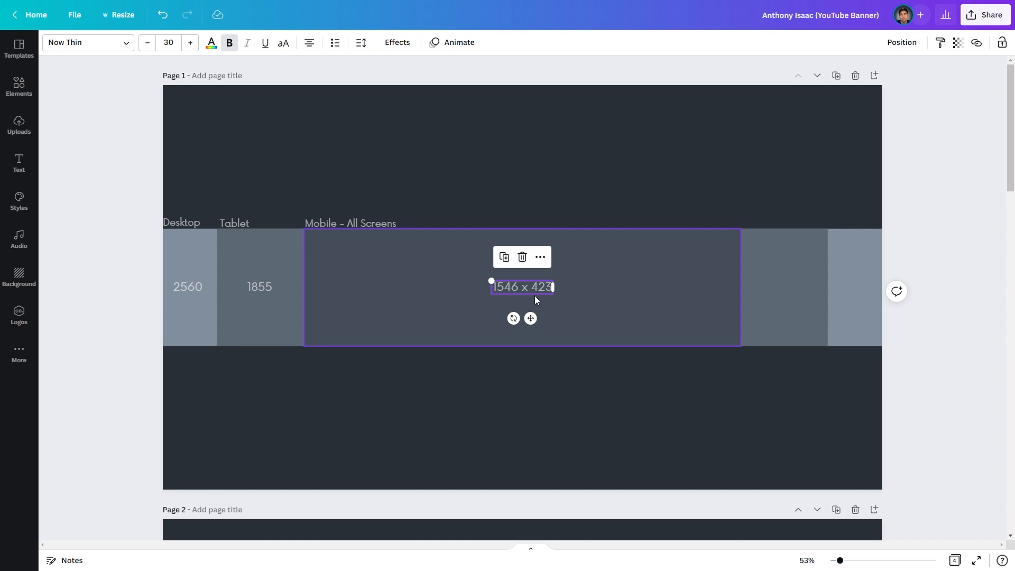
pyautogui.moveTo(524, 287); pyautogui.dragTo(525, 357)
pyautogui.moveTo(258, 286); pyautogui.dragTo(257, 359)
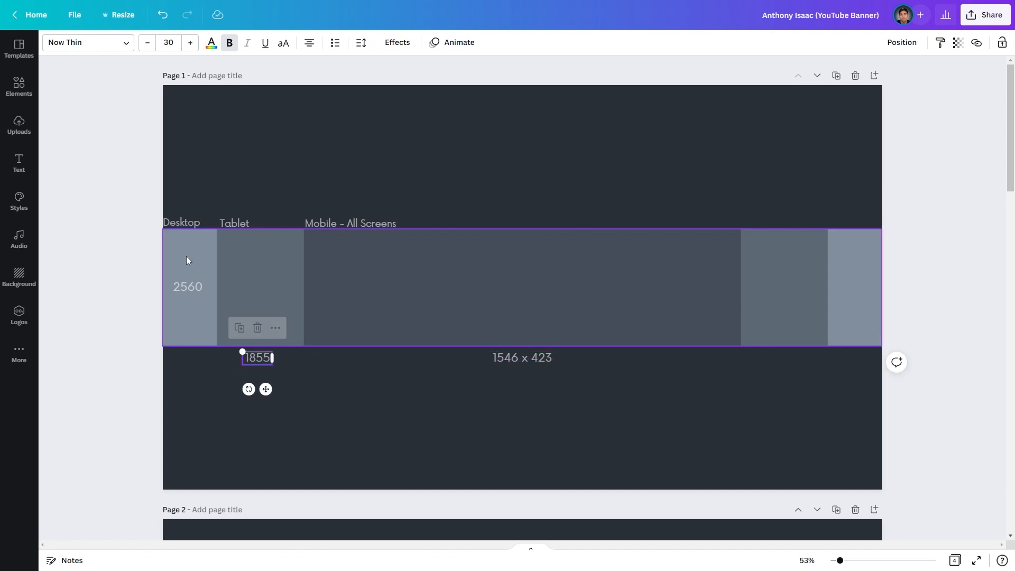
pyautogui.moveTo(186, 286); pyautogui.dragTo(193, 341)
pyautogui.moveTo(188, 353); pyautogui.dragTo(185, 354)
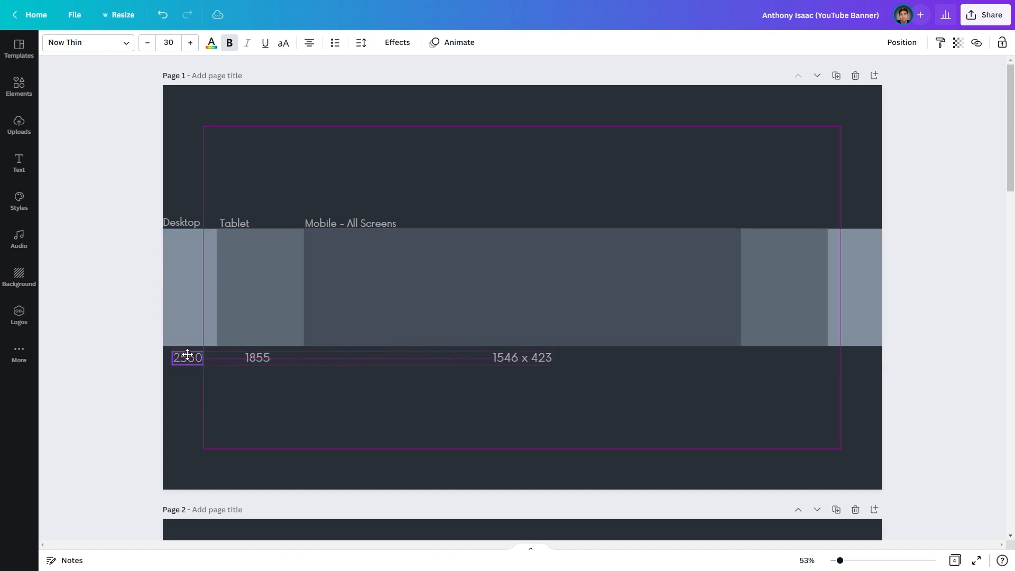
pyautogui.click(382, 362)
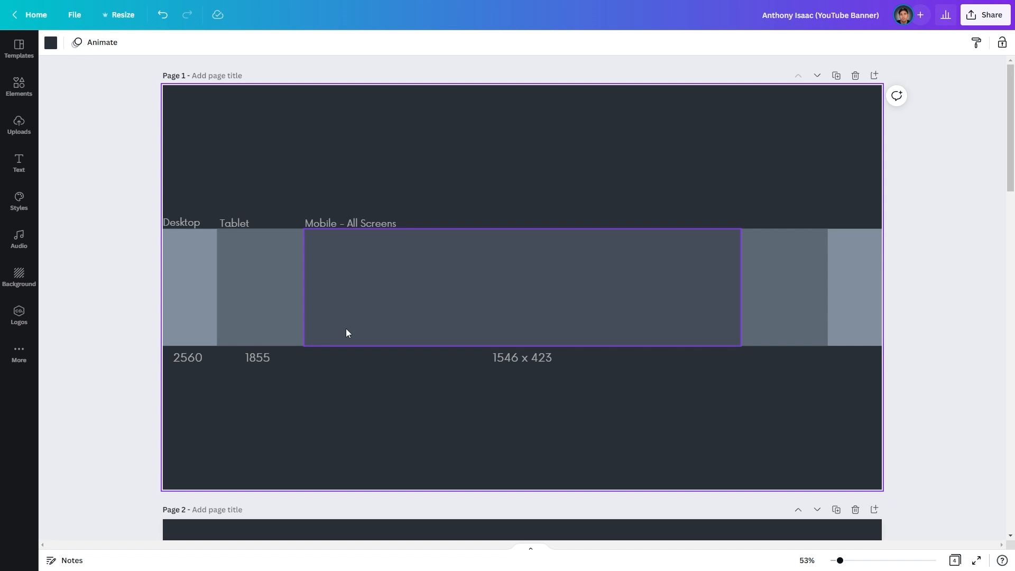
pyautogui.click(98, 338)
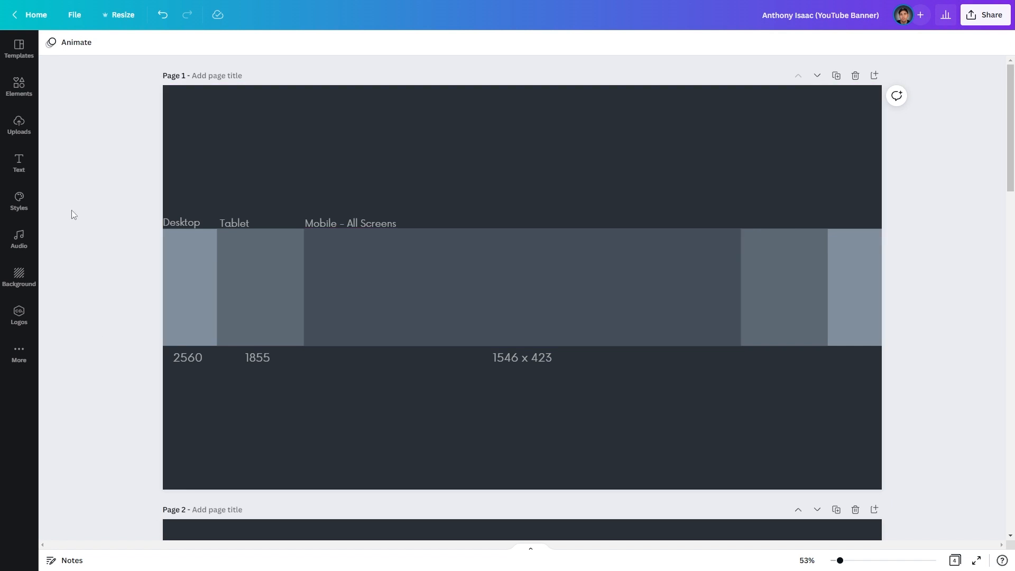
# - Add a heading text box containing the channel owner's name to the banner
pyautogui.click(31, 162)
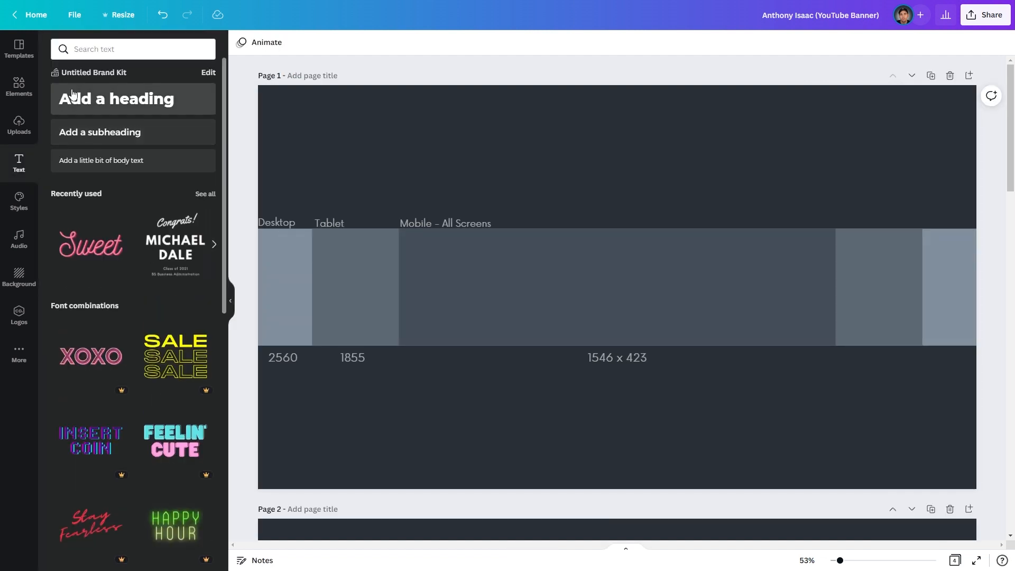
pyautogui.click(100, 100)
pyautogui.click(229, 290)
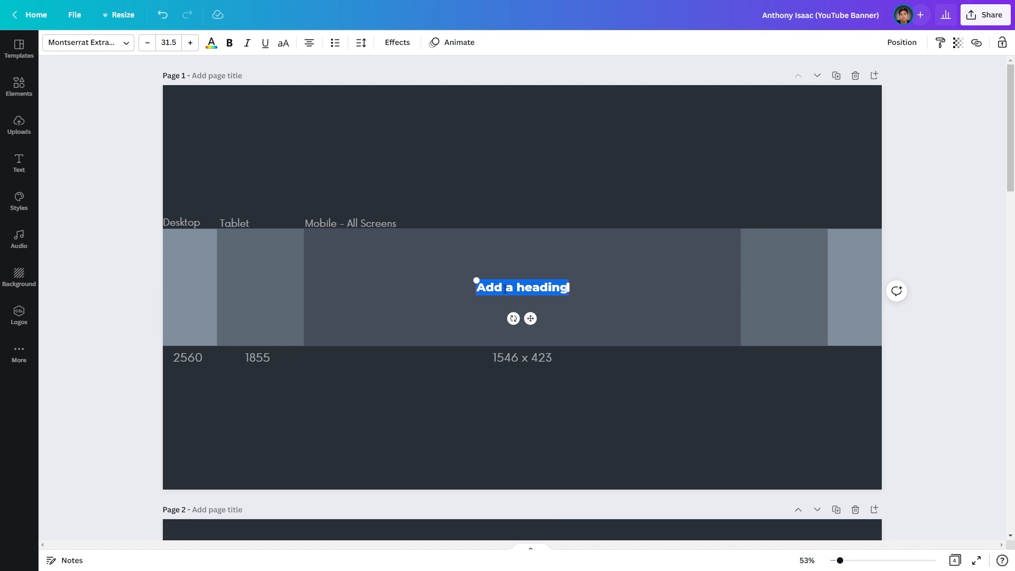
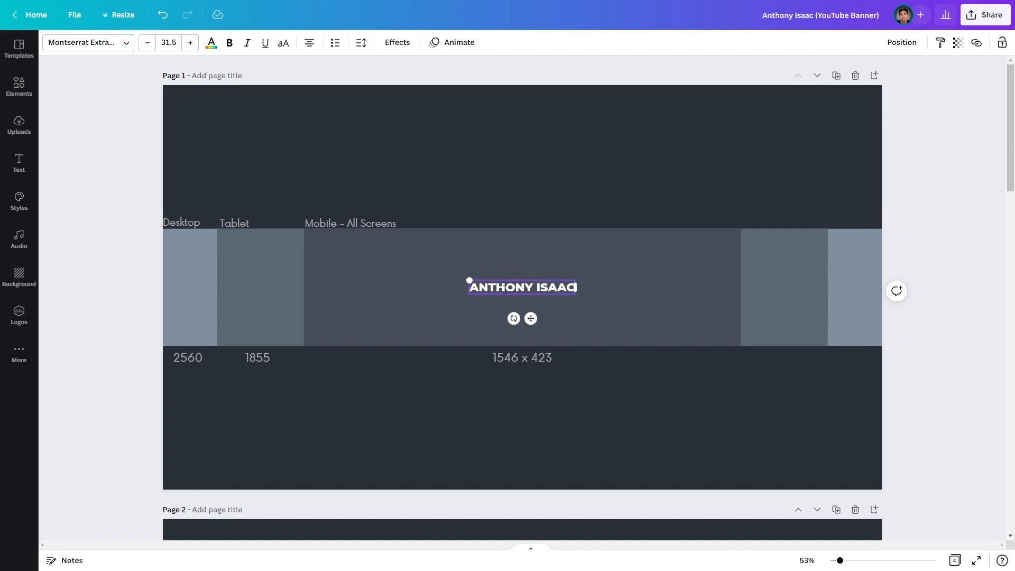
pyautogui.click(424, 434)
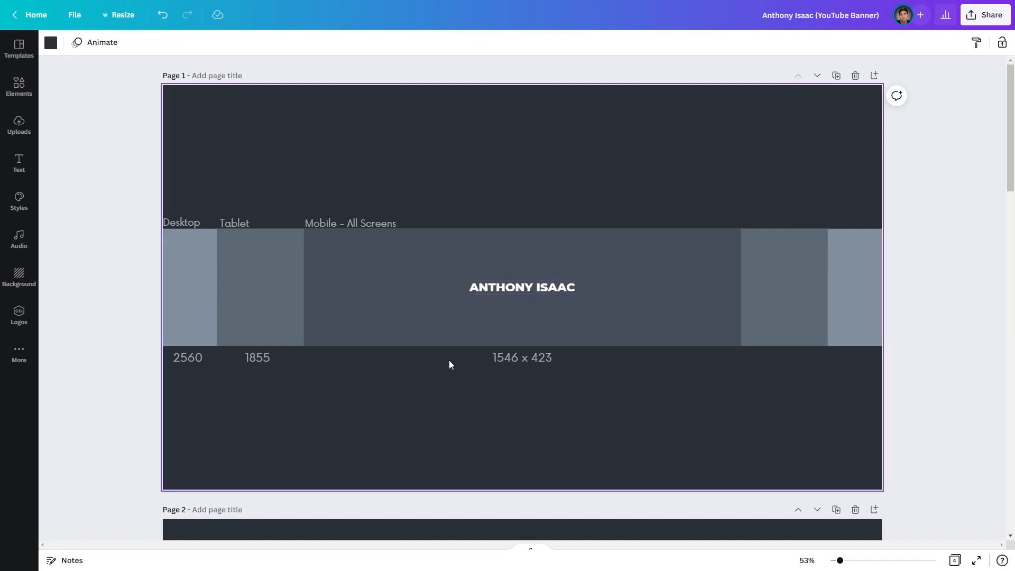
# - Duplicate the name heading and place the copy just below the original
pyautogui.click(512, 290)
pyautogui.hotkey('ctrl', 'd')
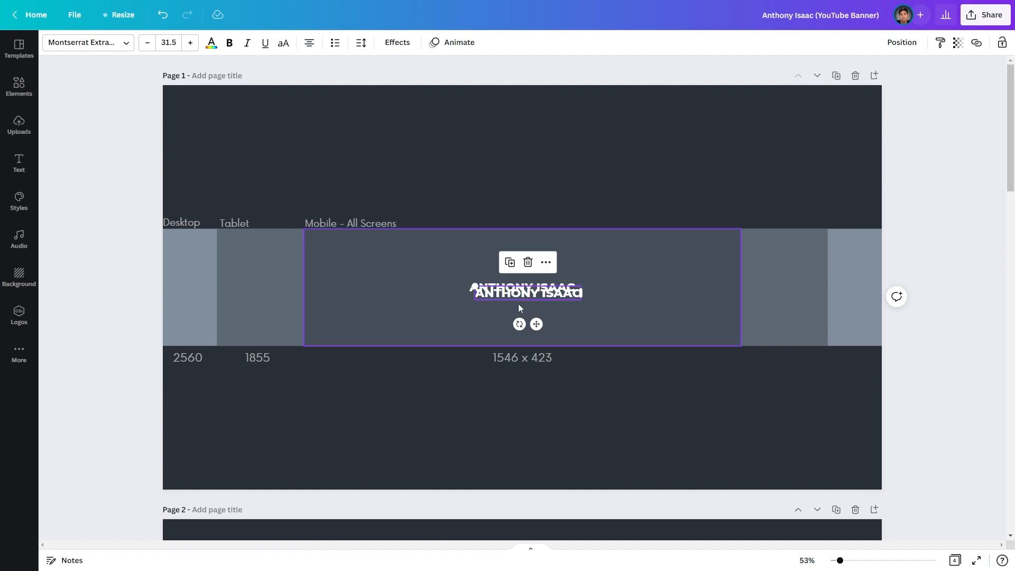
pyautogui.moveTo(513, 289); pyautogui.dragTo(490, 313)
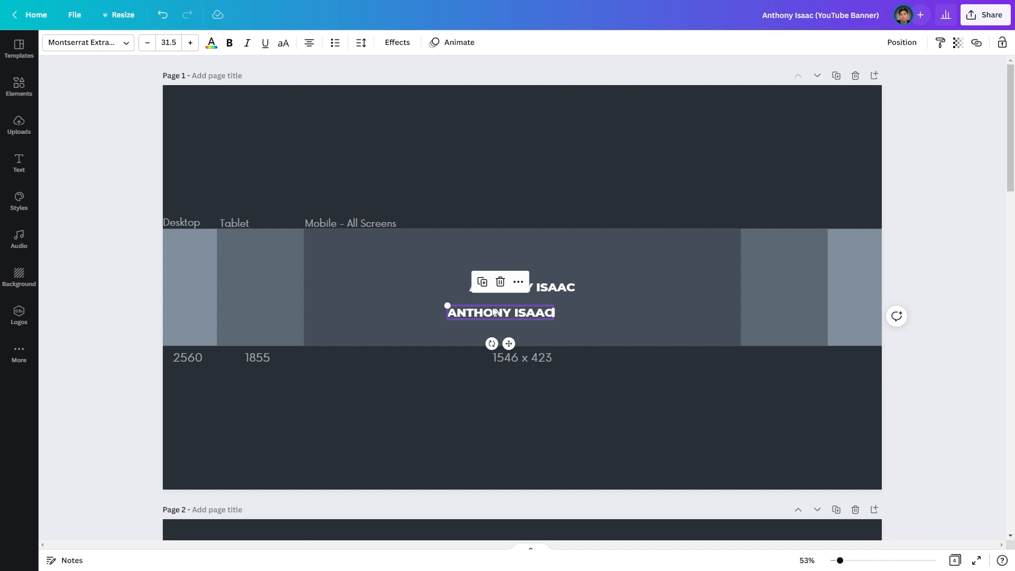
# - Replace the duplicated heading's text with 'MARKETING - DESIGN - ECOMMERCE'
pyautogui.doubleClick(496, 315)
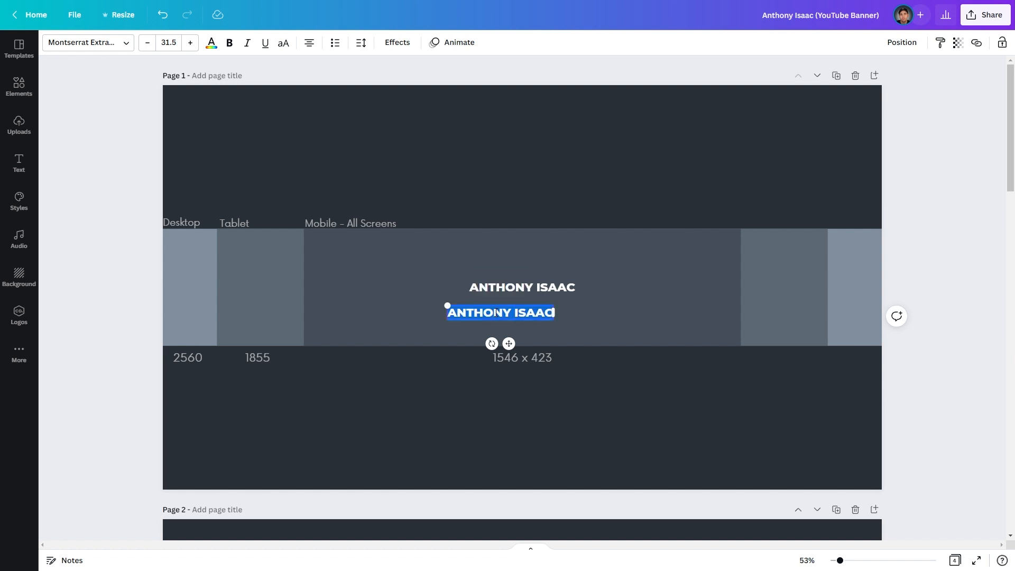
pyautogui.write('MARKETING - DESIGN - ECOMMERCE')
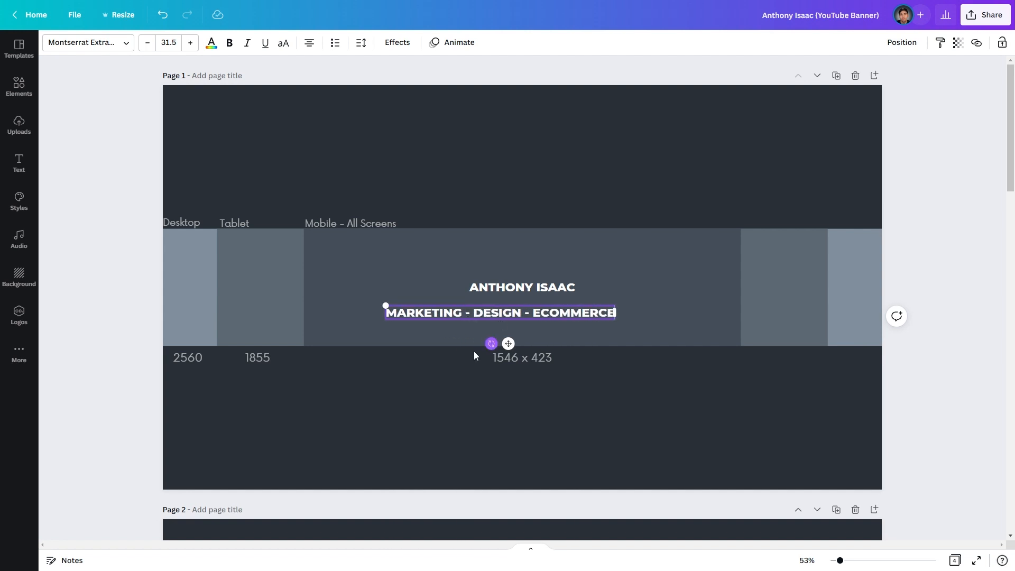
pyautogui.click(419, 391)
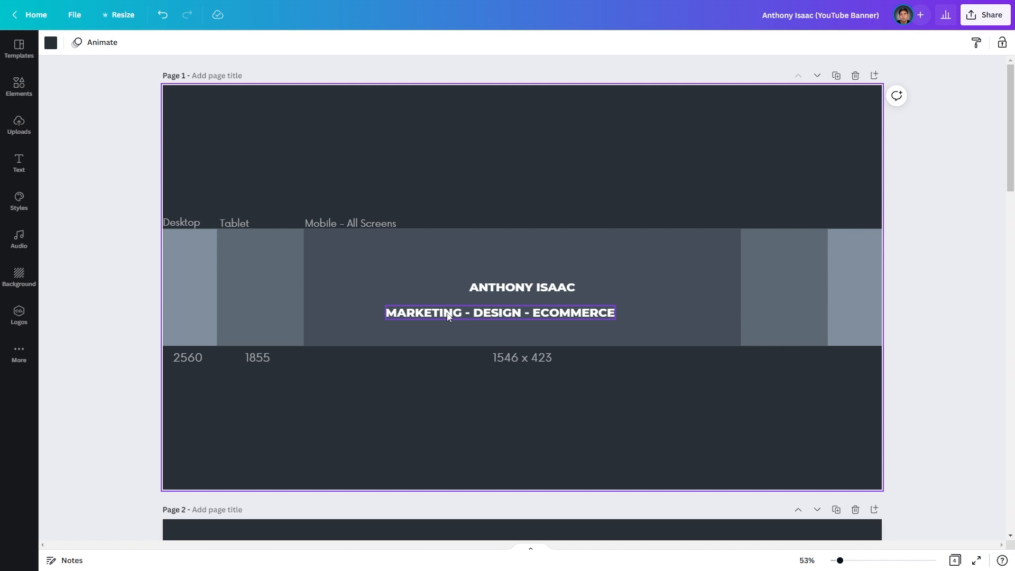
pyautogui.click(501, 409)
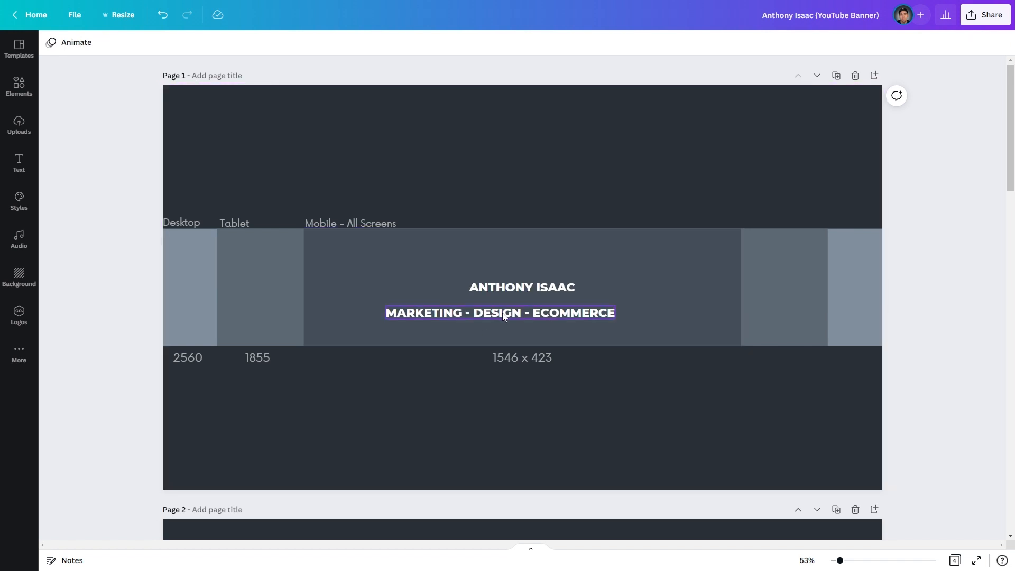
# - Set the name heading's font to Now Bold
pyautogui.click(511, 287)
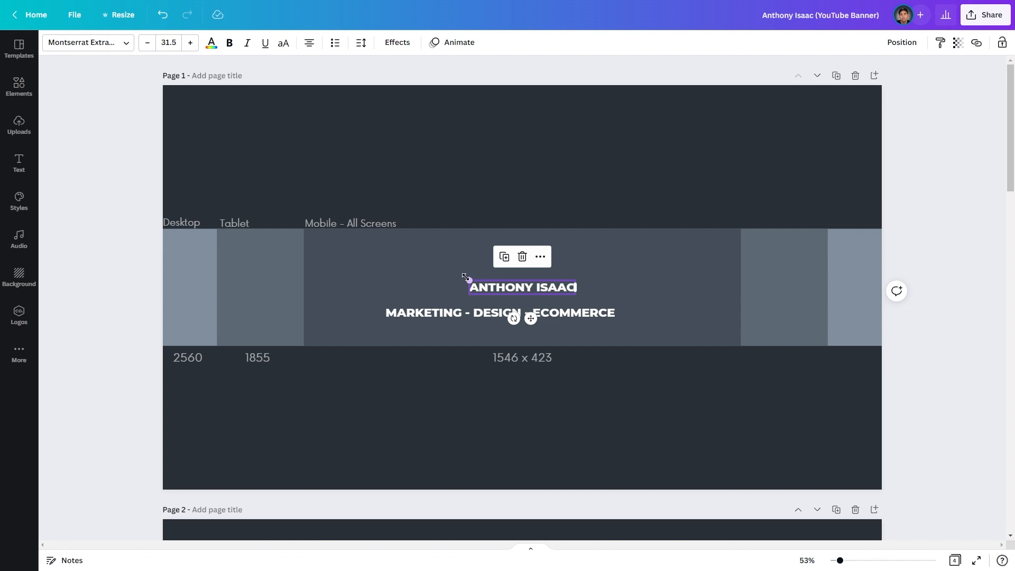
pyautogui.click(81, 43)
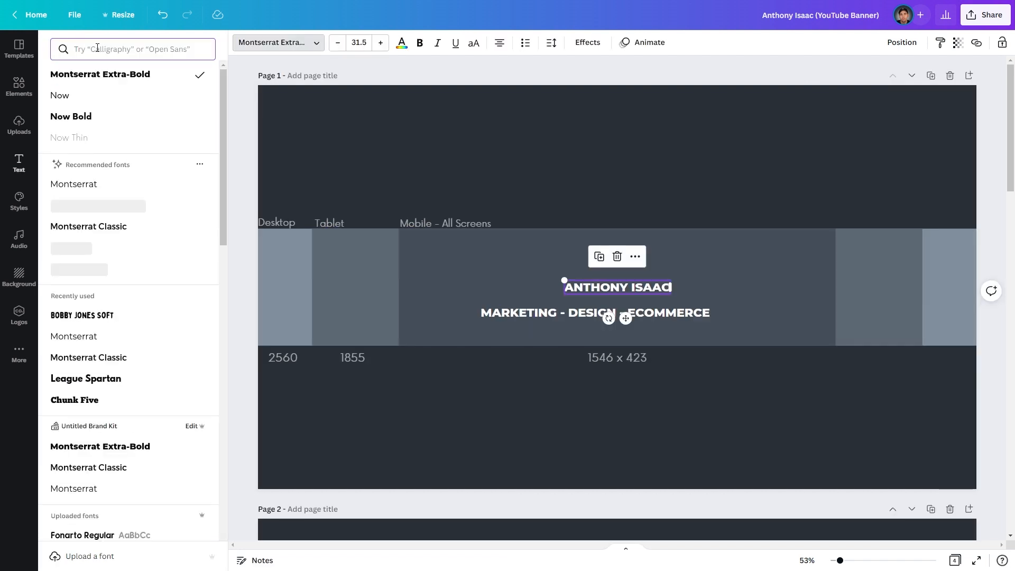
pyautogui.write('NOW')
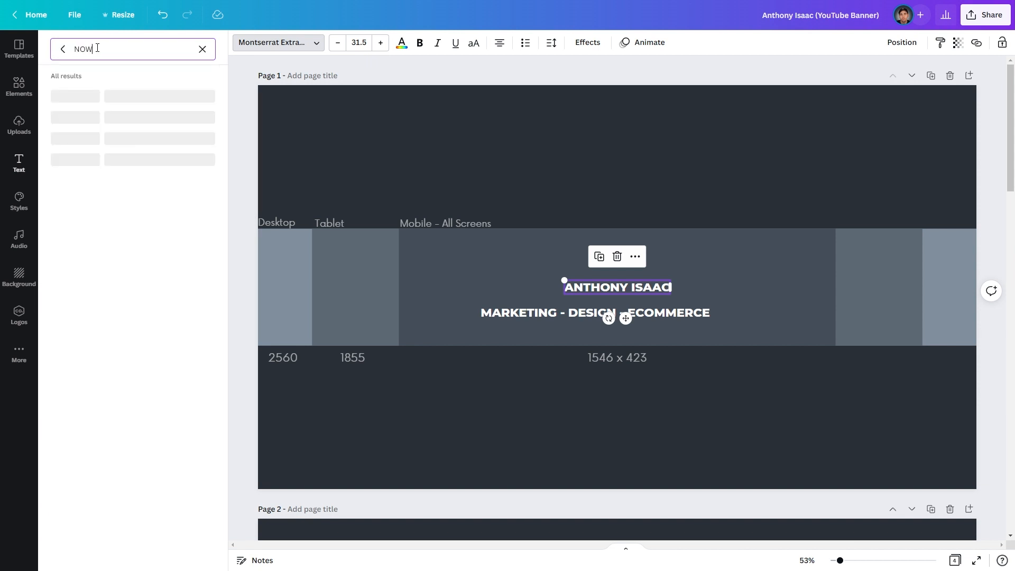
pyautogui.write(' BOLD')
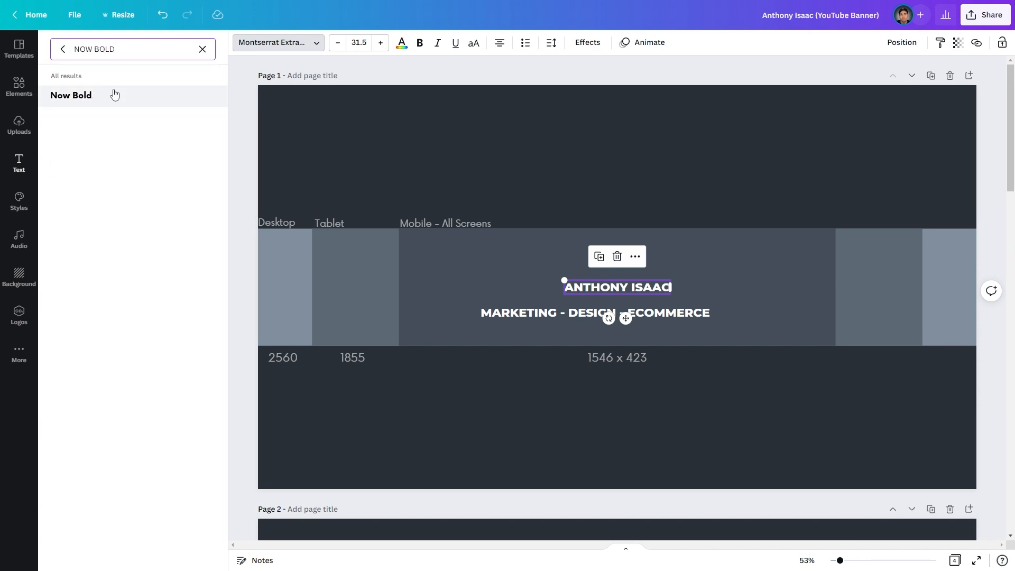
pyautogui.click(99, 100)
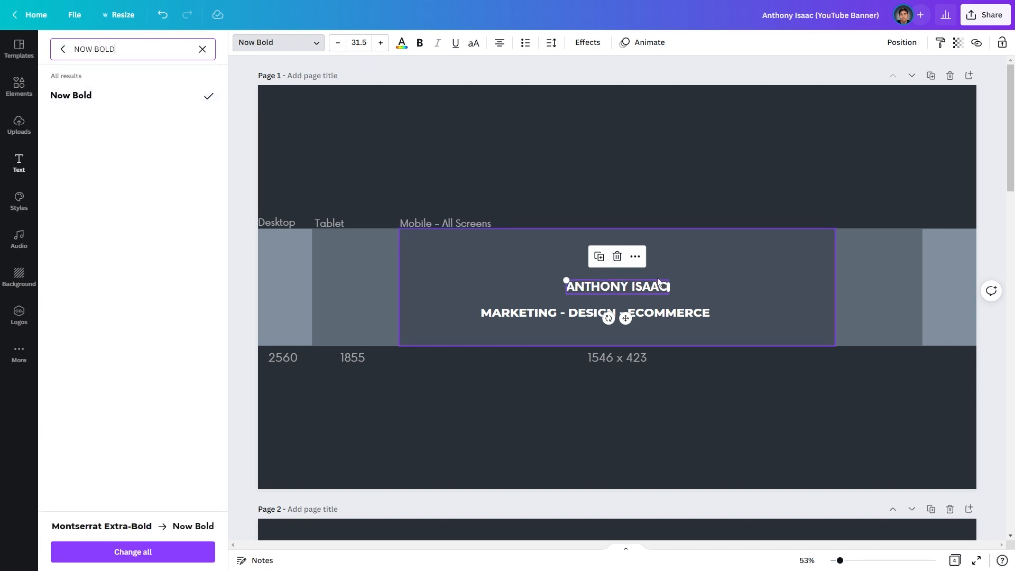
pyautogui.click(412, 438)
# - Enlarge the name heading to about 82 pt and reposition it above the subtitle
pyautogui.moveTo(468, 280)
pyautogui.mouseDown()
pyautogui.moveTo(300, 249)
pyautogui.moveTo(469, 277)
pyautogui.mouseUp()
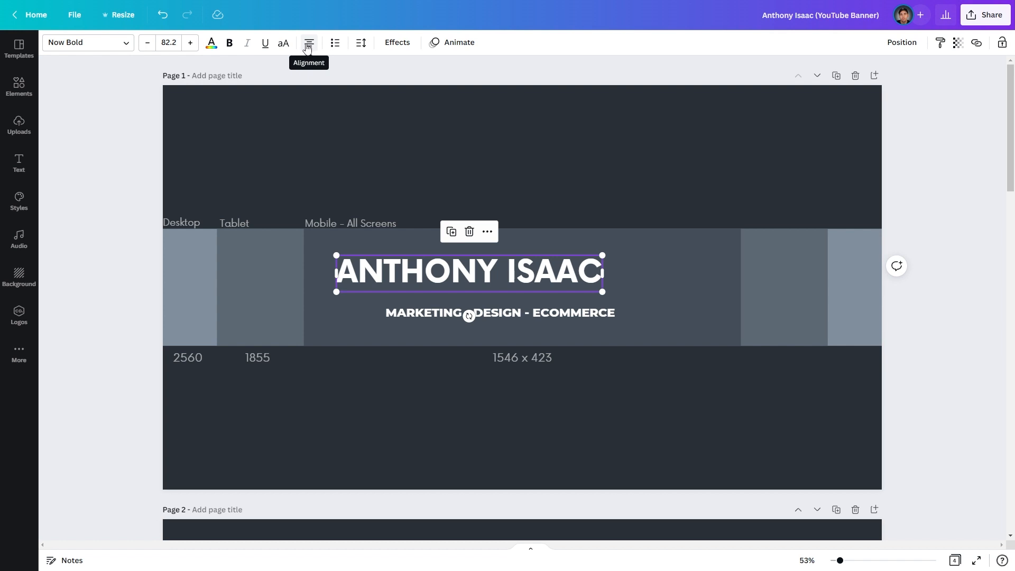
pyautogui.click(122, 203)
pyautogui.click(421, 286)
pyautogui.moveTo(421, 286); pyautogui.dragTo(417, 269)
pyautogui.click(410, 403)
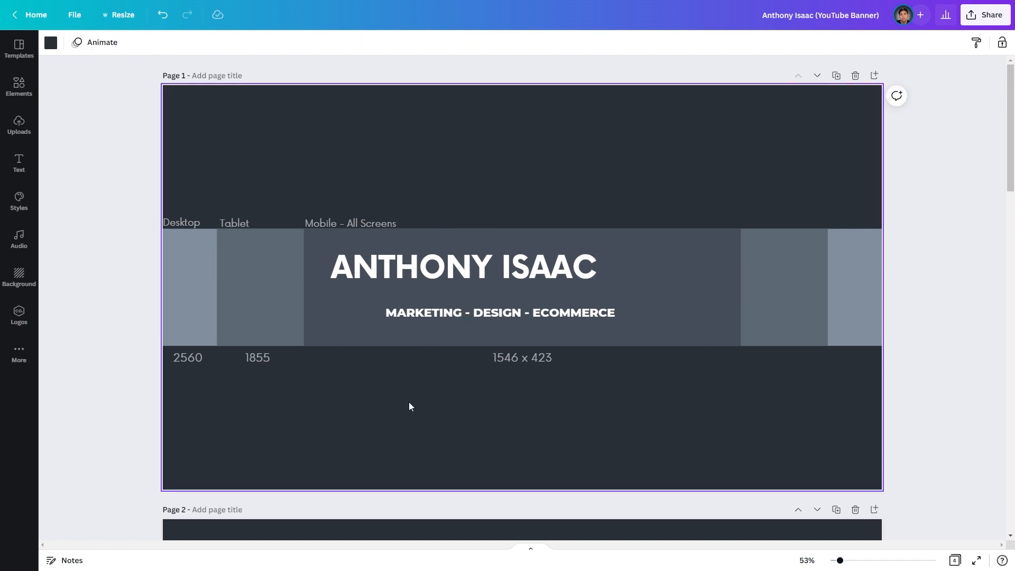
pyautogui.click(416, 313)
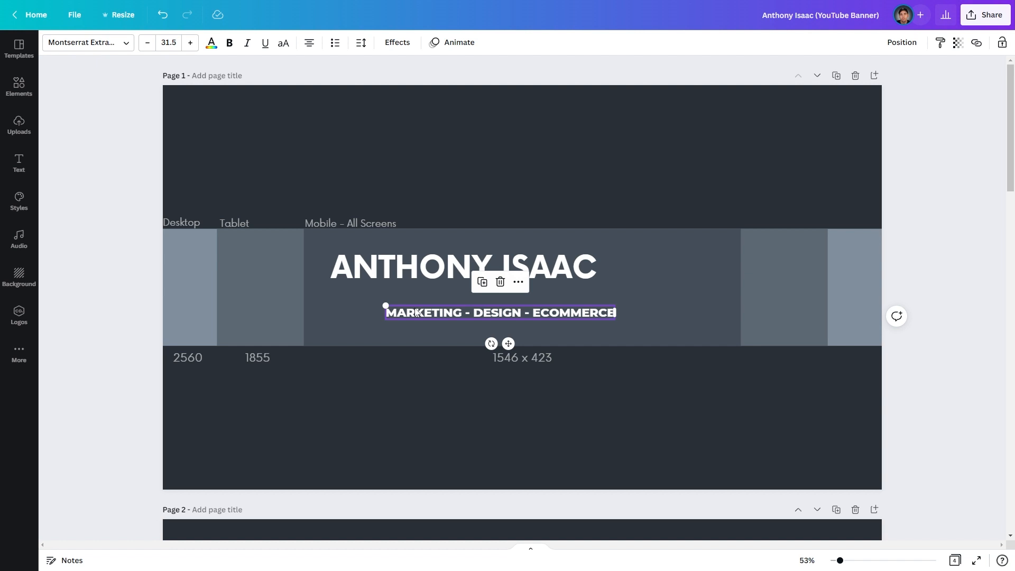
# - Change the subtitle's font to plain Now
pyautogui.click(108, 53)
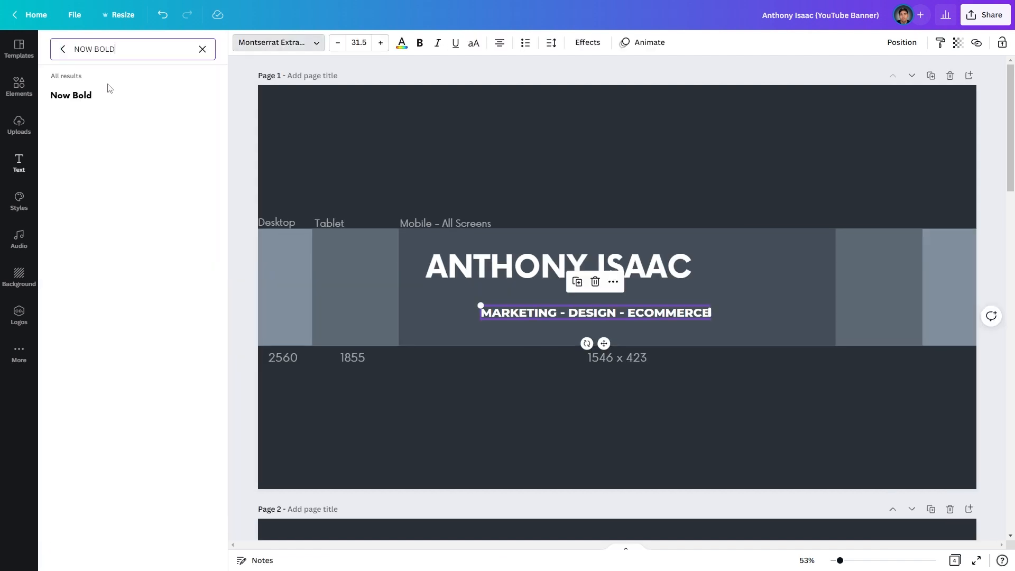
pyautogui.press('BackSpace')
pyautogui.press('BackSpace')
pyautogui.press('BackSpace')
pyautogui.press('BackSpace')
pyautogui.press('BackSpace')
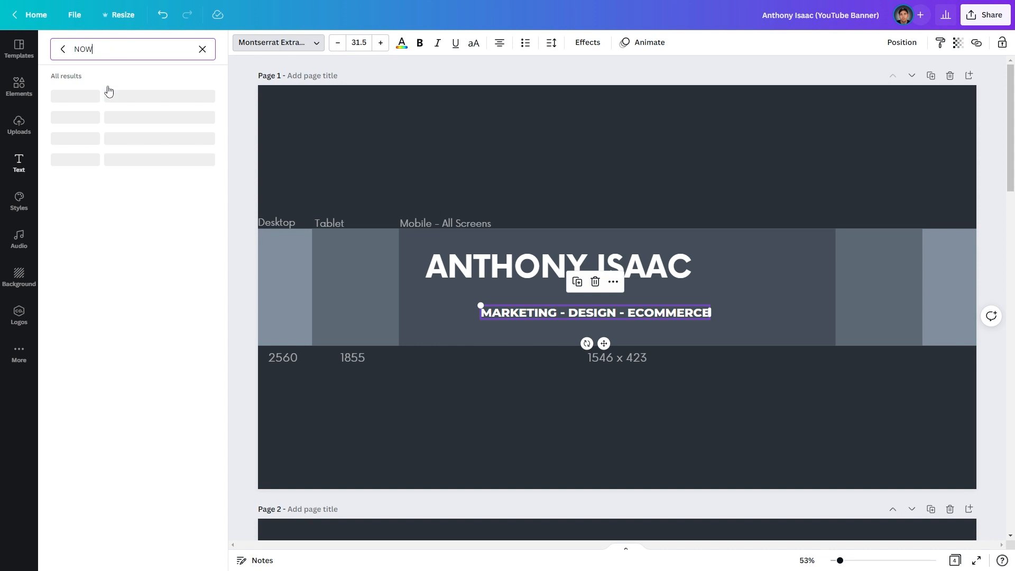
pyautogui.click(72, 97)
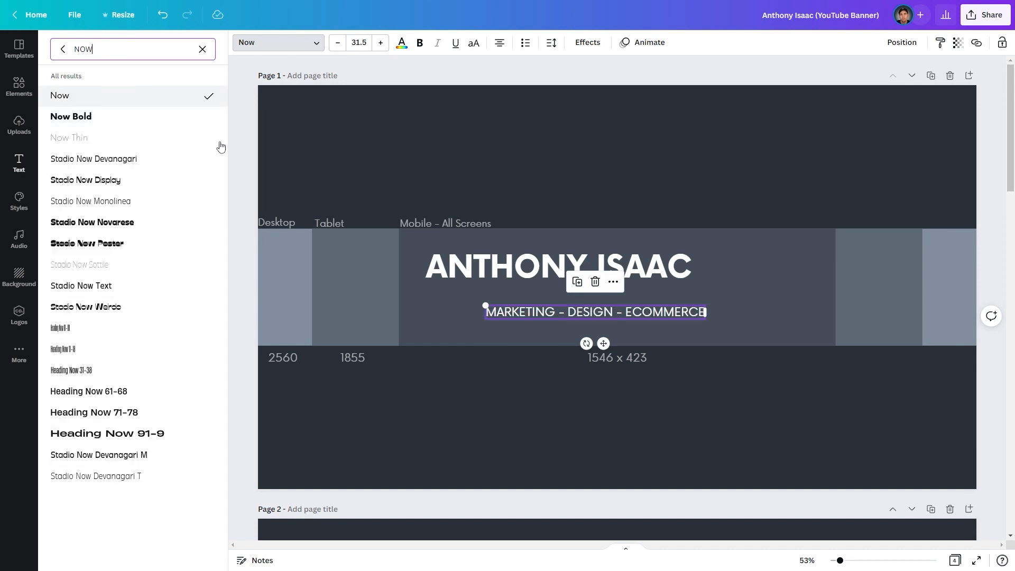
pyautogui.click(251, 138)
# - Move the subtitle directly under the heading and widen it to match the heading's width
pyautogui.click(454, 362)
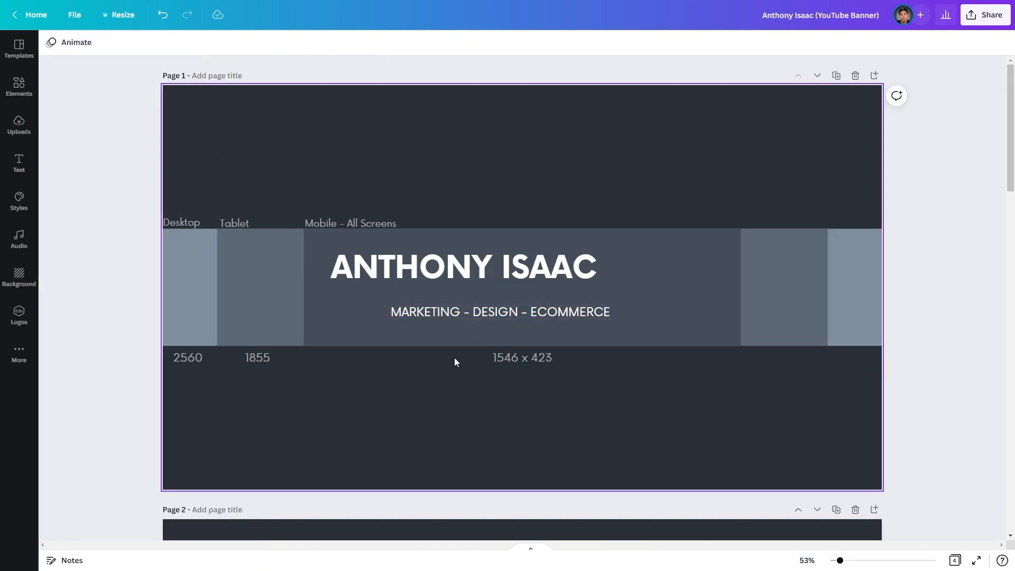
pyautogui.moveTo(431, 315); pyautogui.dragTo(330, 291)
pyautogui.moveTo(575, 290); pyautogui.dragTo(598, 292)
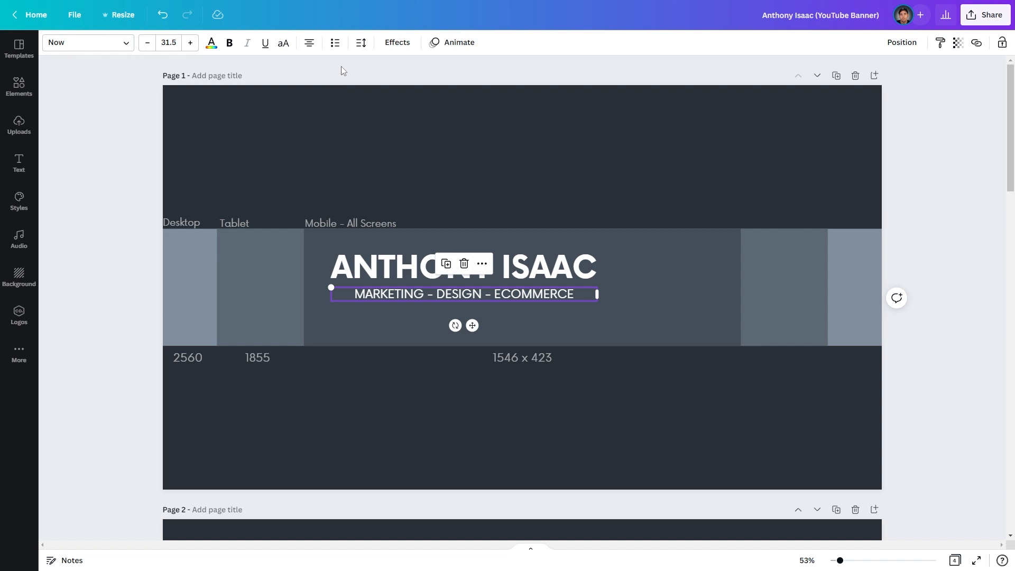
# - Set the subtitle's letter spacing to 125 so it fits on one line
pyautogui.click(361, 45)
pyautogui.moveTo(396, 89); pyautogui.dragTo(414, 93)
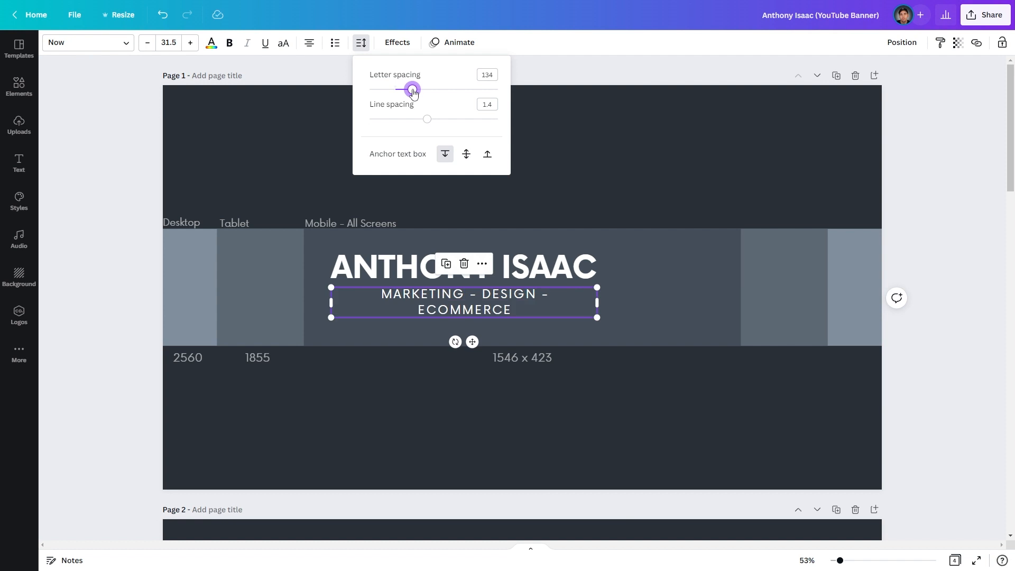
pyautogui.moveTo(413, 93); pyautogui.dragTo(412, 99)
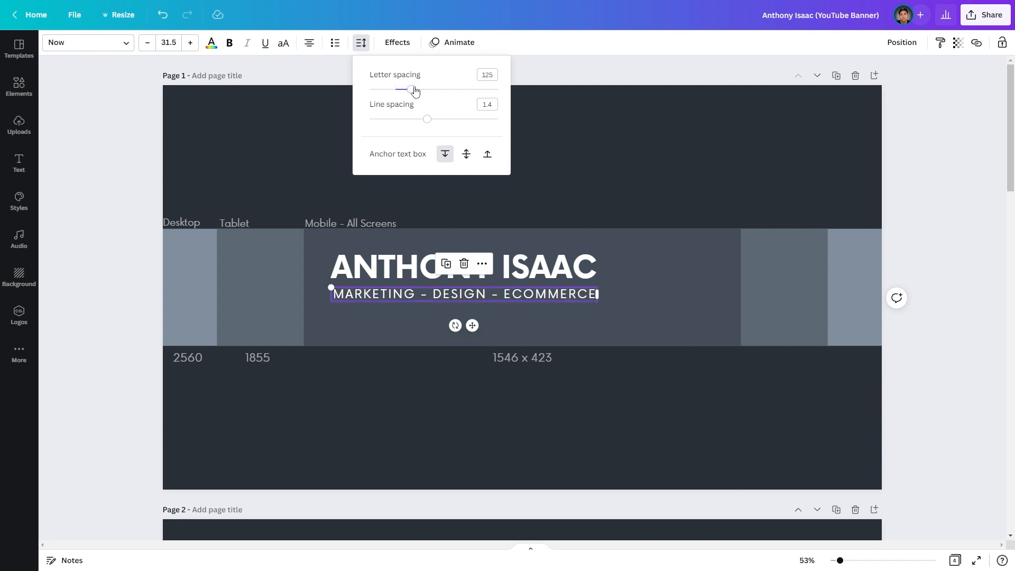
pyautogui.click(50, 182)
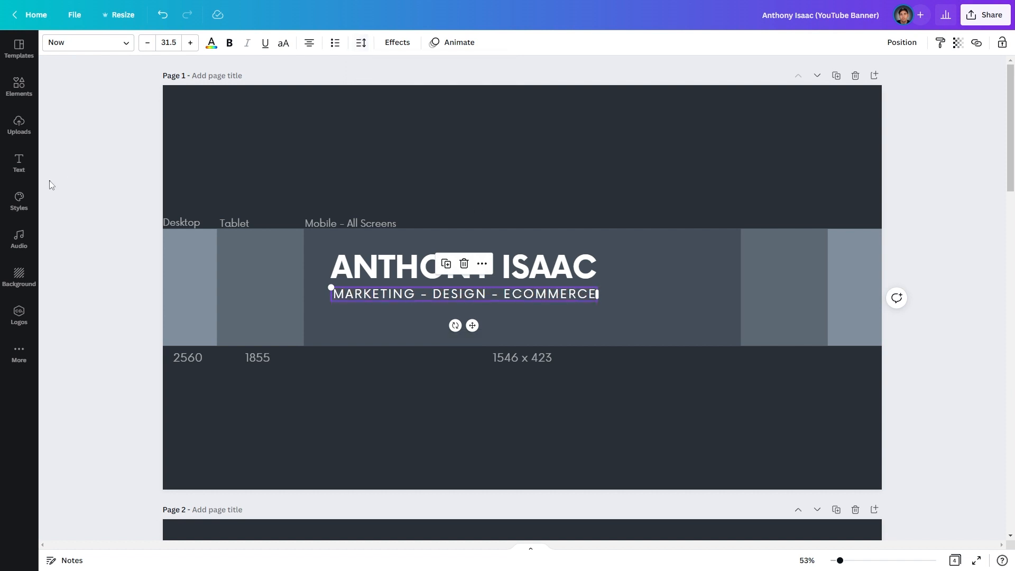
# - Realign and resize the subtitle box so it sits centred beneath the name heading
pyautogui.click(444, 292)
pyautogui.moveTo(442, 290); pyautogui.dragTo(445, 291)
pyautogui.click(93, 186)
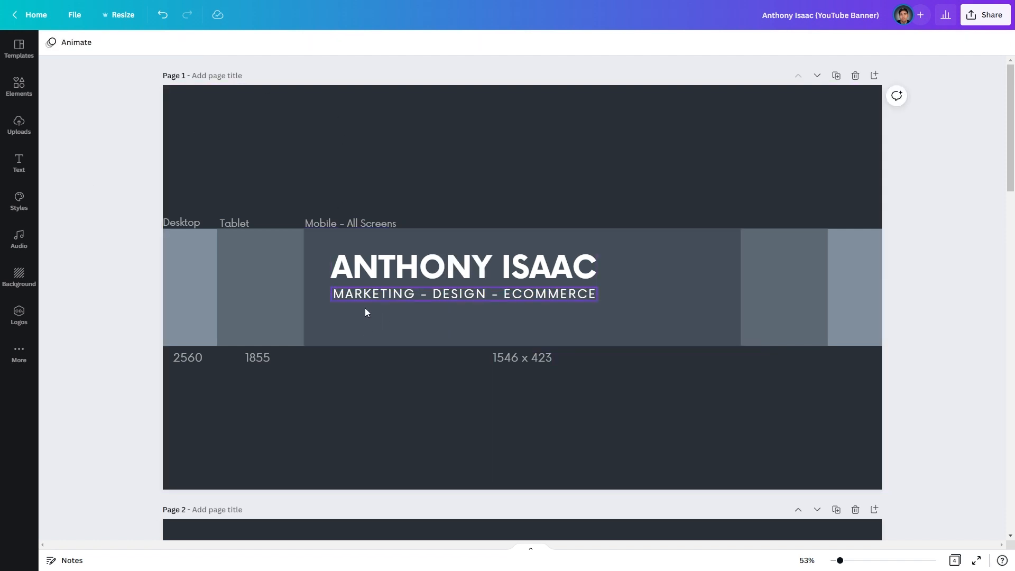
pyautogui.click(354, 299)
pyautogui.moveTo(327, 297); pyautogui.dragTo(324, 297)
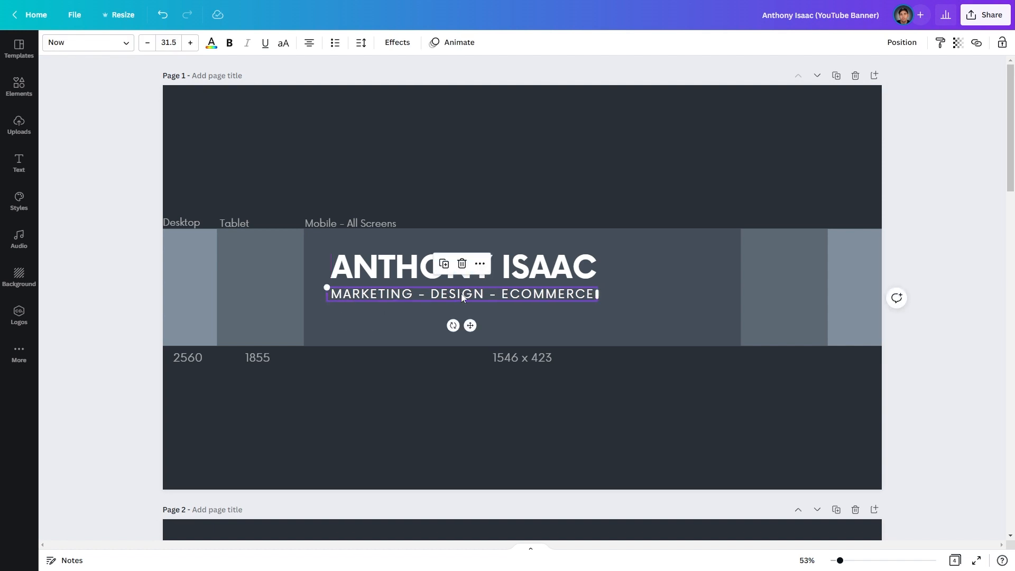
pyautogui.moveTo(462, 294); pyautogui.dragTo(463, 293)
pyautogui.click(361, 42)
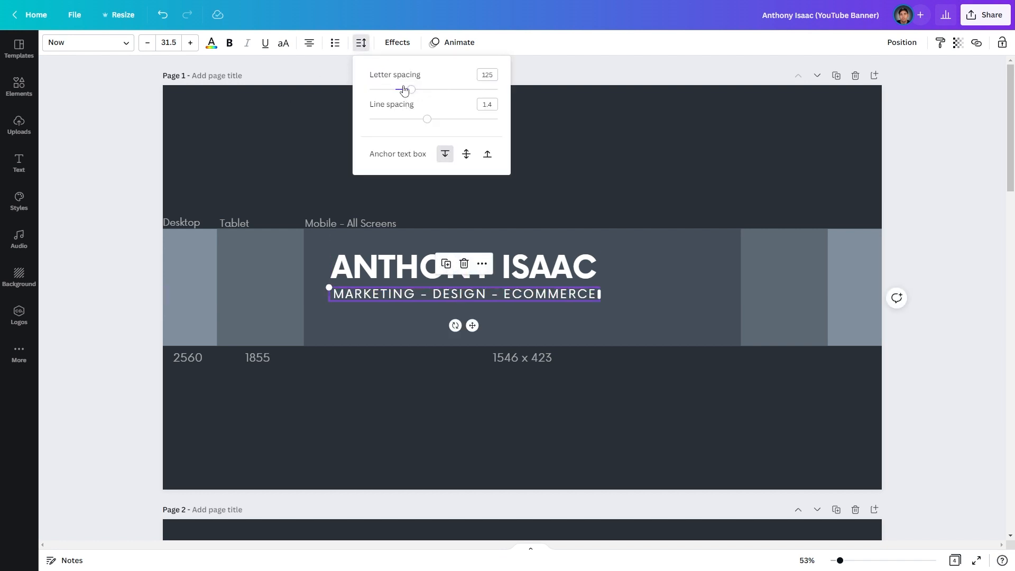
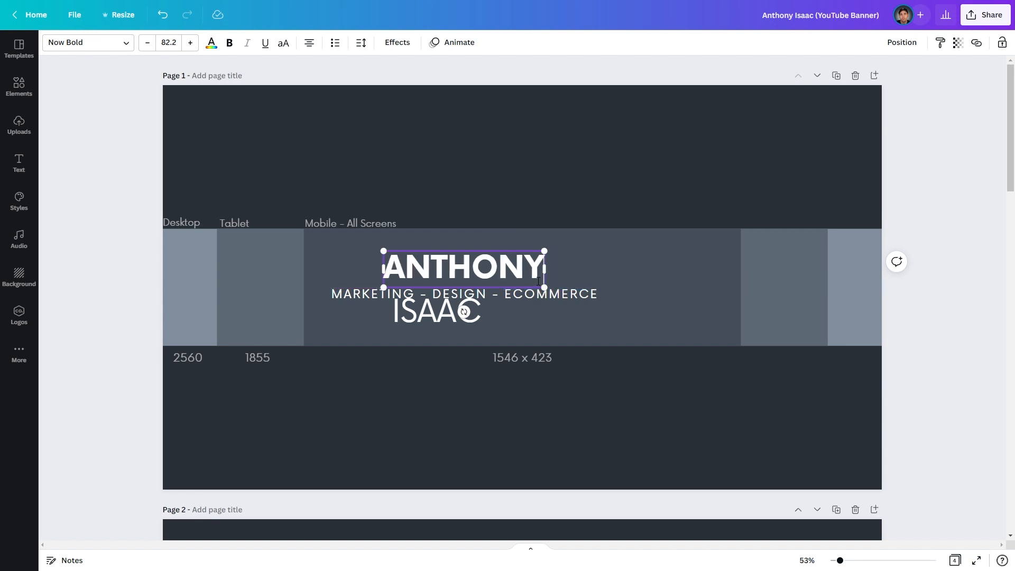
pyautogui.click(509, 221)
pyautogui.moveTo(449, 263); pyautogui.dragTo(400, 266)
pyautogui.moveTo(444, 314); pyautogui.dragTo(561, 271)
pyautogui.click(465, 320)
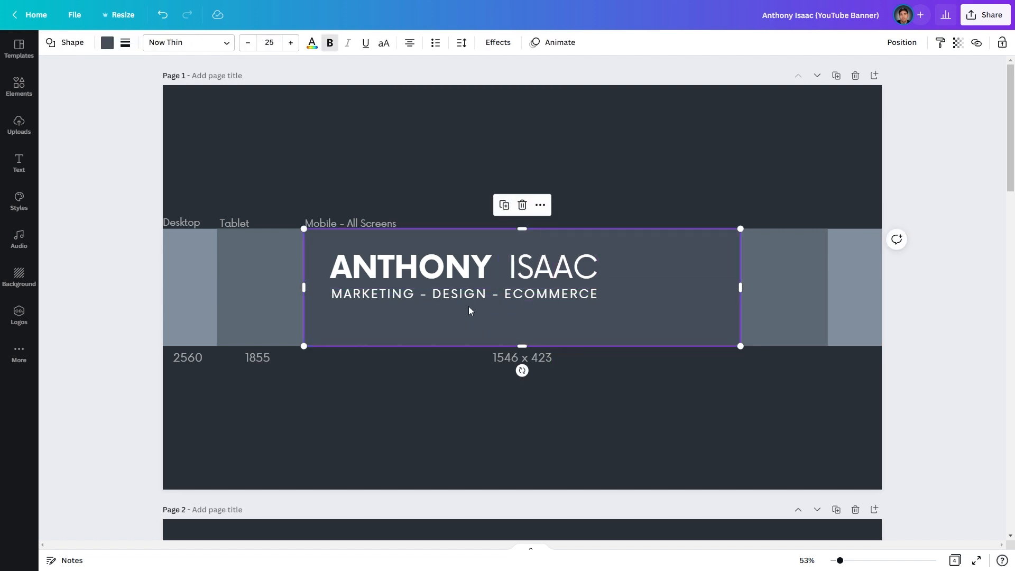
pyautogui.moveTo(546, 274); pyautogui.dragTo(535, 273)
# - Narrow the subtitle, widen its letter spacing, and align it under the heading
pyautogui.click(506, 298)
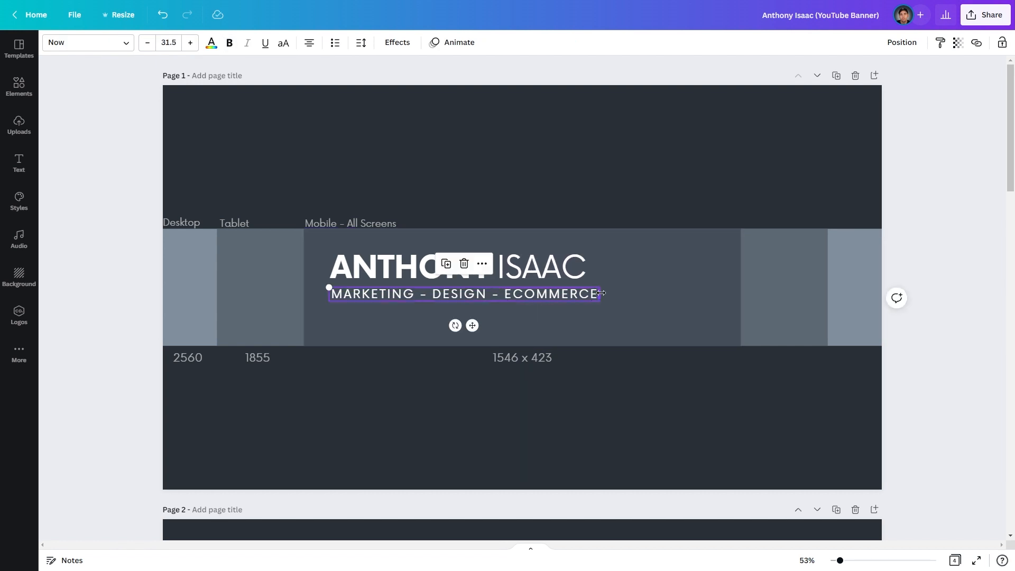
pyautogui.moveTo(599, 293); pyautogui.dragTo(556, 300)
pyautogui.doubleClick(474, 308)
pyautogui.hotkey('ctrl', 'a')
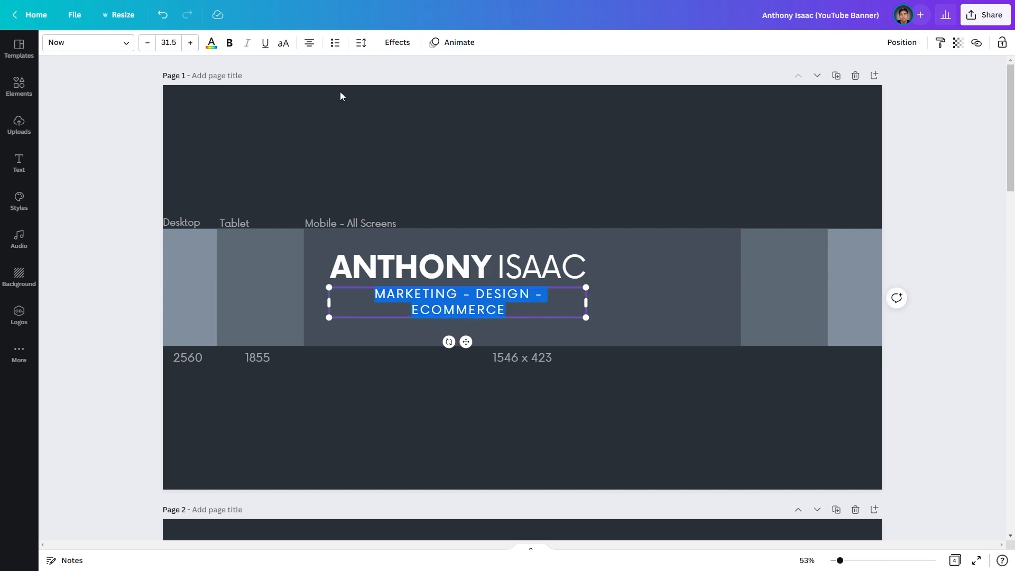
pyautogui.click(361, 44)
pyautogui.moveTo(413, 90); pyautogui.dragTo(409, 94)
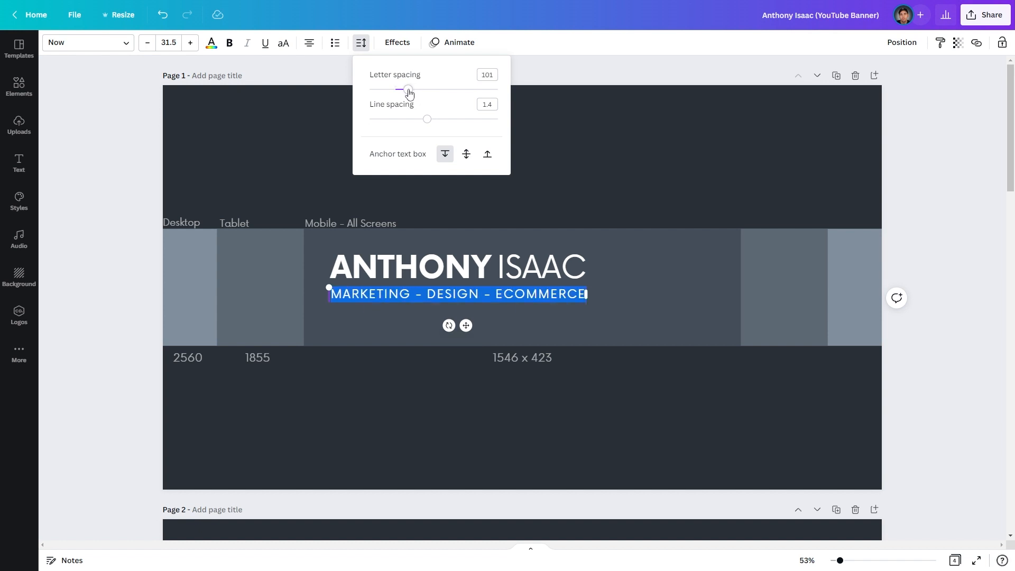
pyautogui.click(592, 174)
pyautogui.moveTo(532, 294); pyautogui.dragTo(530, 293)
pyautogui.click(530, 204)
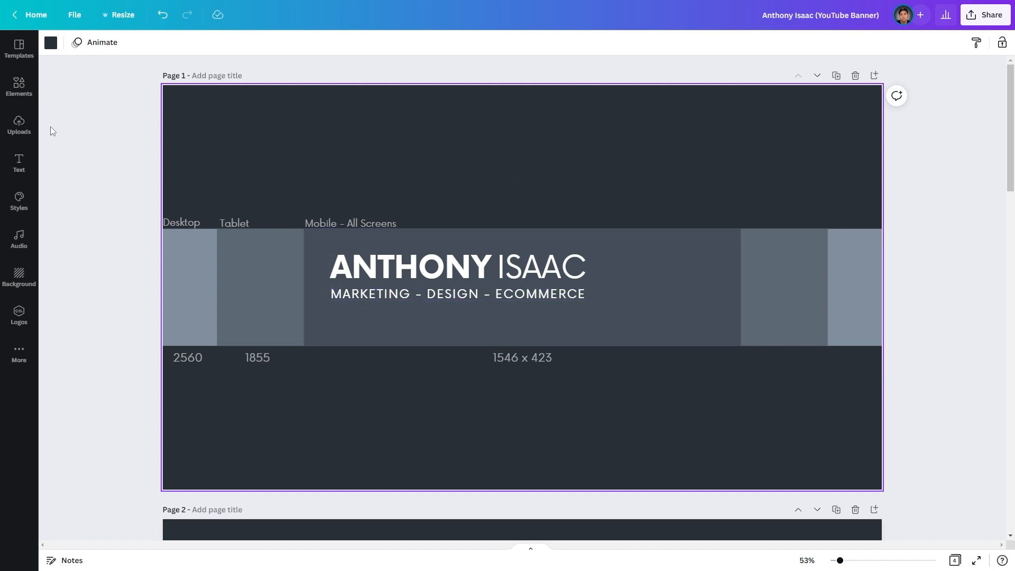
# - Add the blue-cap photo from Uploads to the banner
pyautogui.click(23, 130)
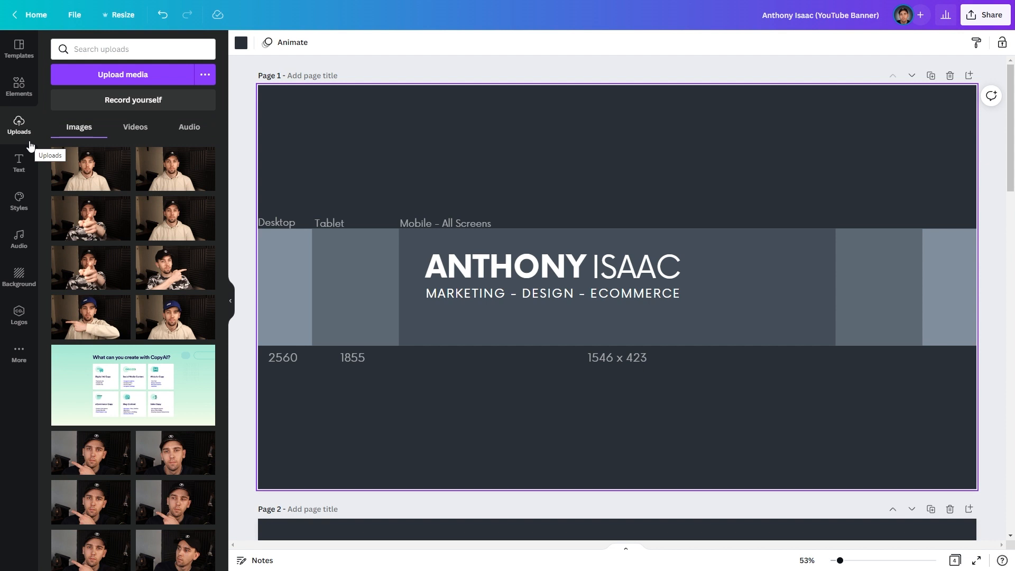
pyautogui.click(175, 315)
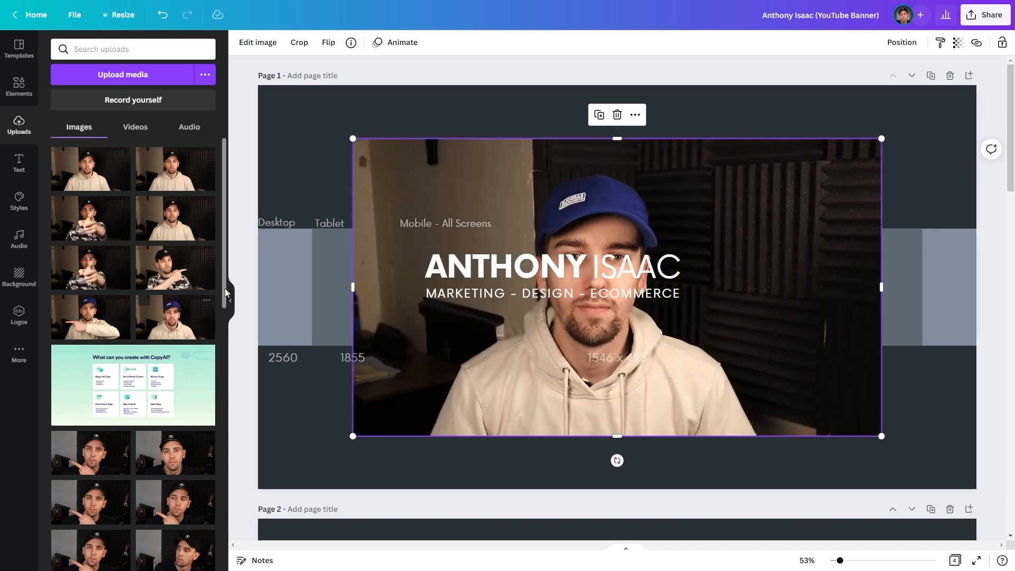
pyautogui.click(231, 300)
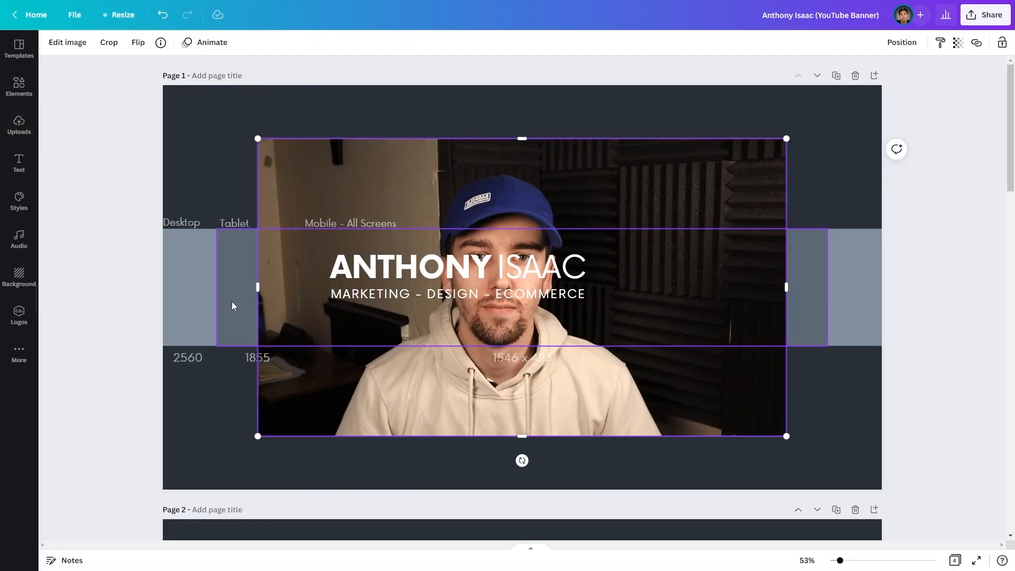
# - Apply Face Retouch to the photo at intensity 100
pyautogui.click(67, 43)
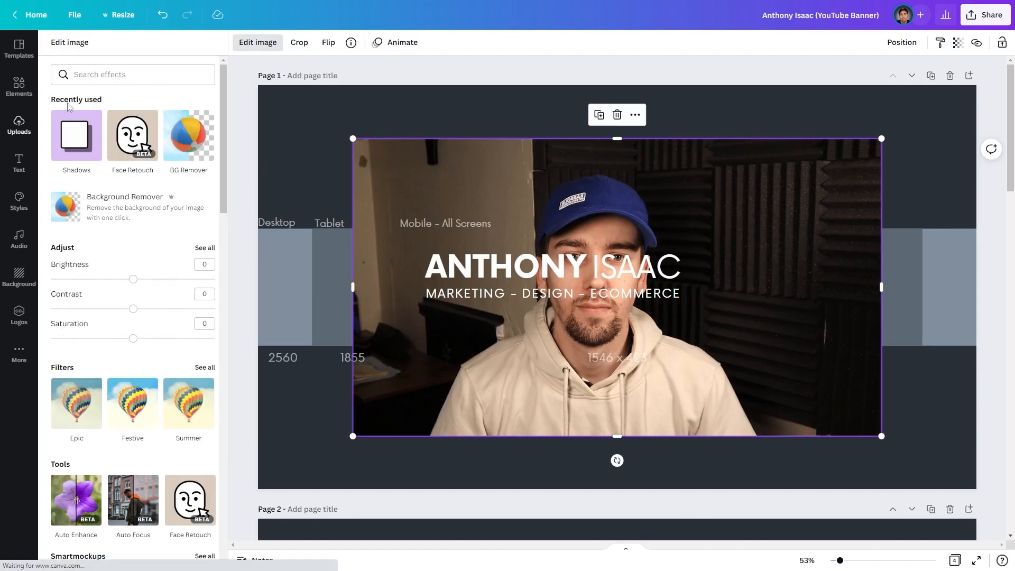
pyautogui.click(139, 146)
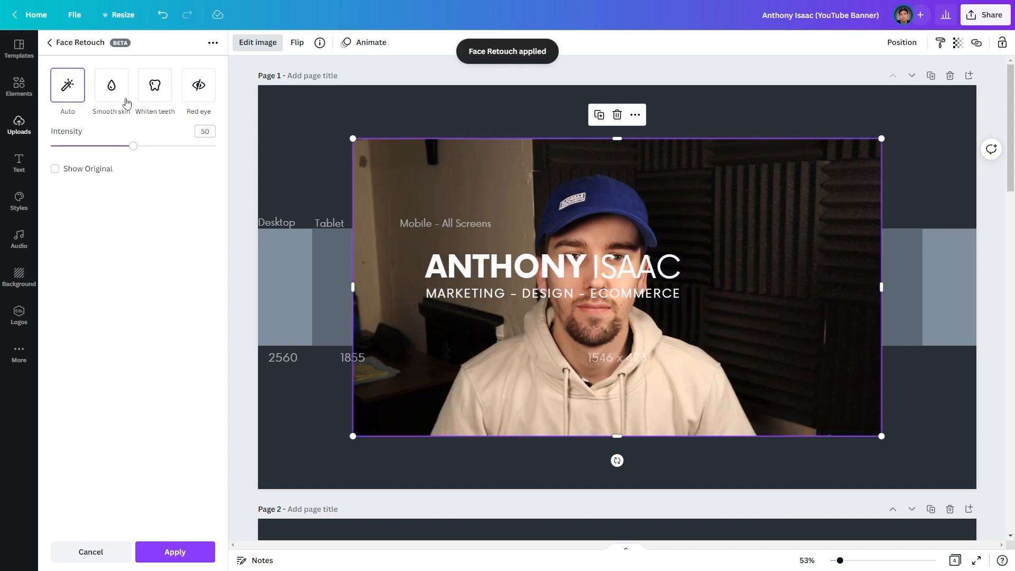
pyautogui.moveTo(133, 150); pyautogui.dragTo(216, 146)
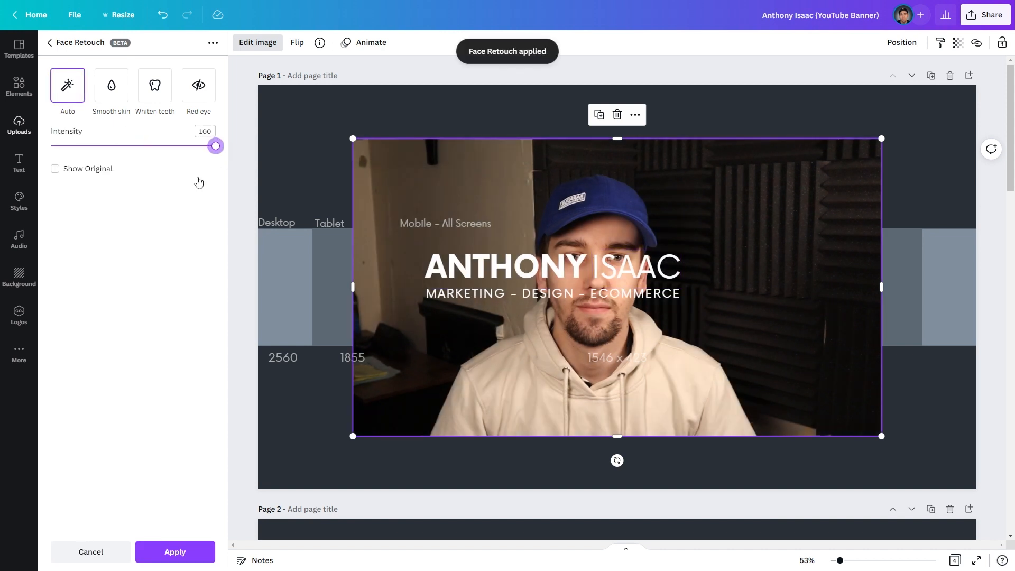
pyautogui.click(170, 551)
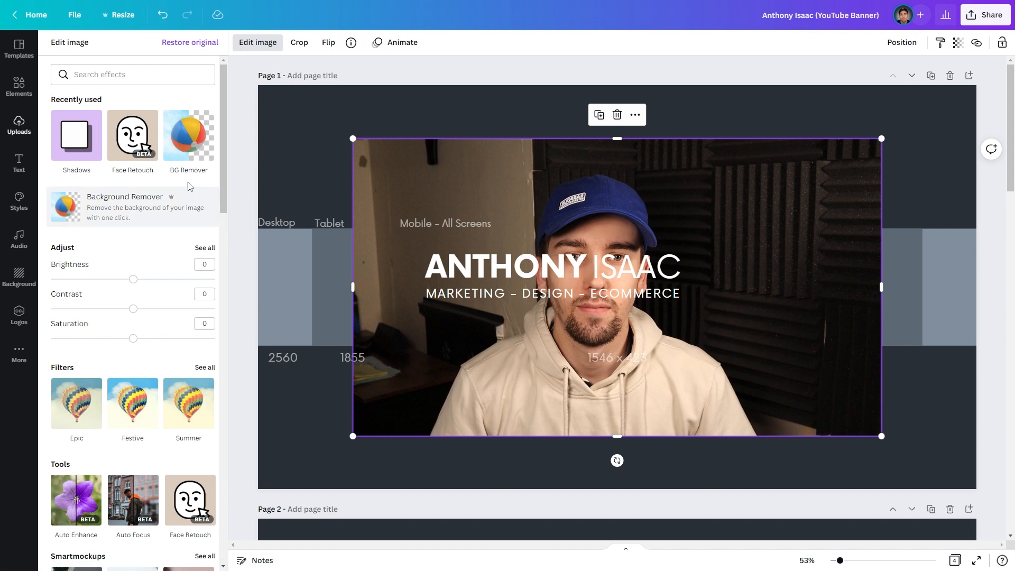
# - Apply BG Remover to the photo, then shrink it and place it right of the heading
pyautogui.click(184, 149)
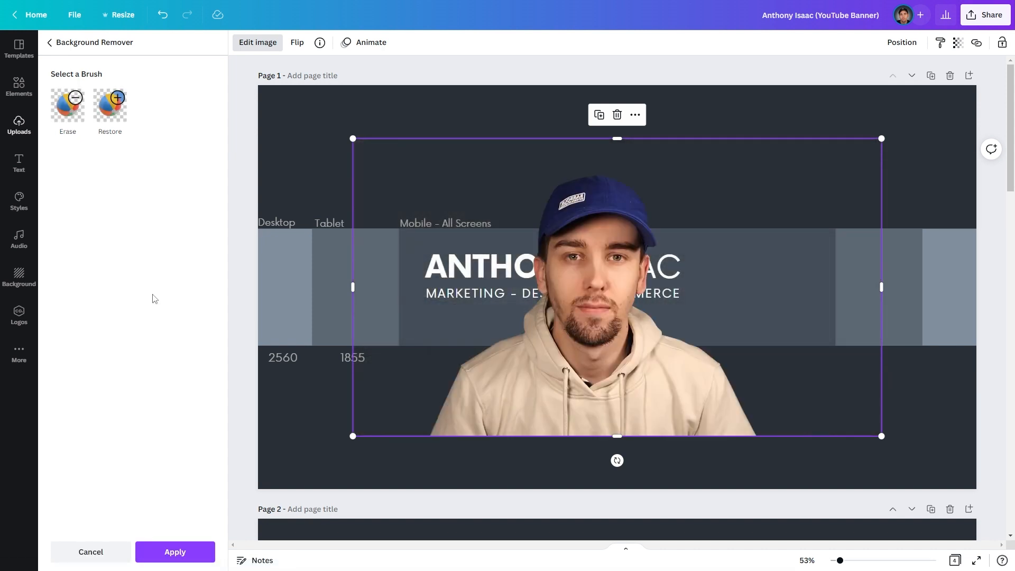
pyautogui.click(164, 553)
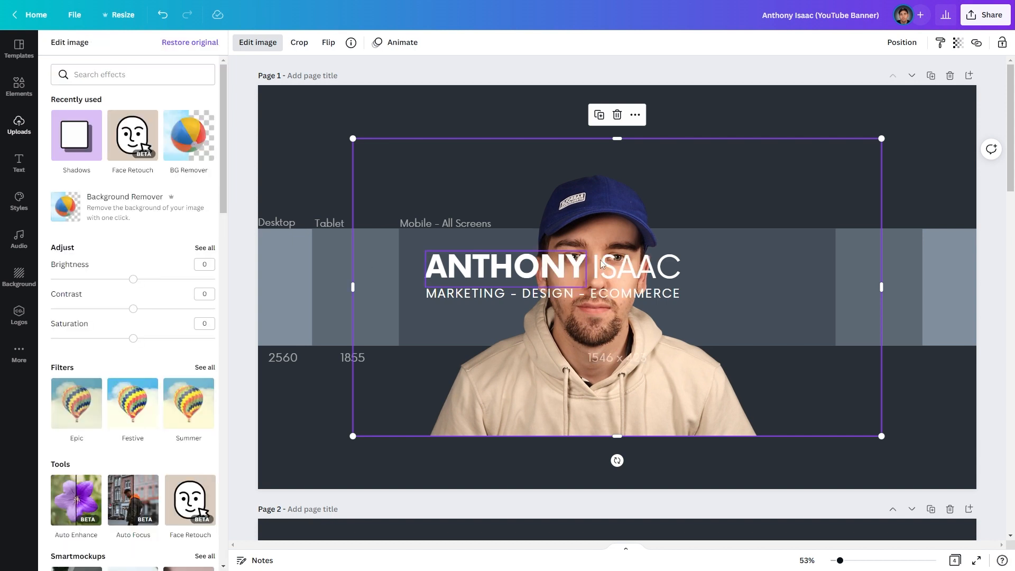
pyautogui.moveTo(869, 148); pyautogui.dragTo(632, 277)
pyautogui.moveTo(485, 385); pyautogui.dragTo(764, 305)
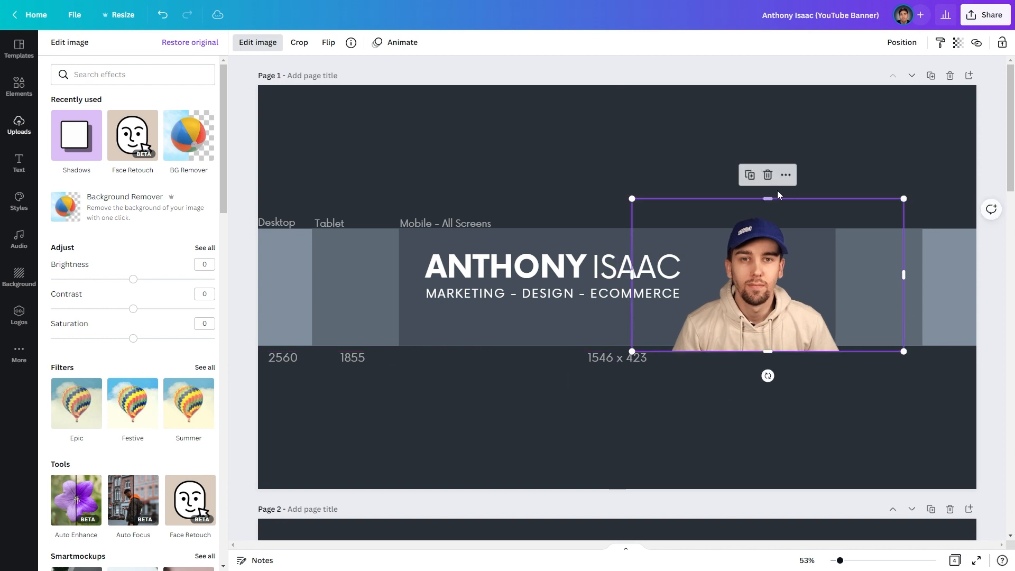
# - Crop the photo's right, top and left edges to frame the person tightly
pyautogui.click(690, 145)
pyautogui.click(670, 446)
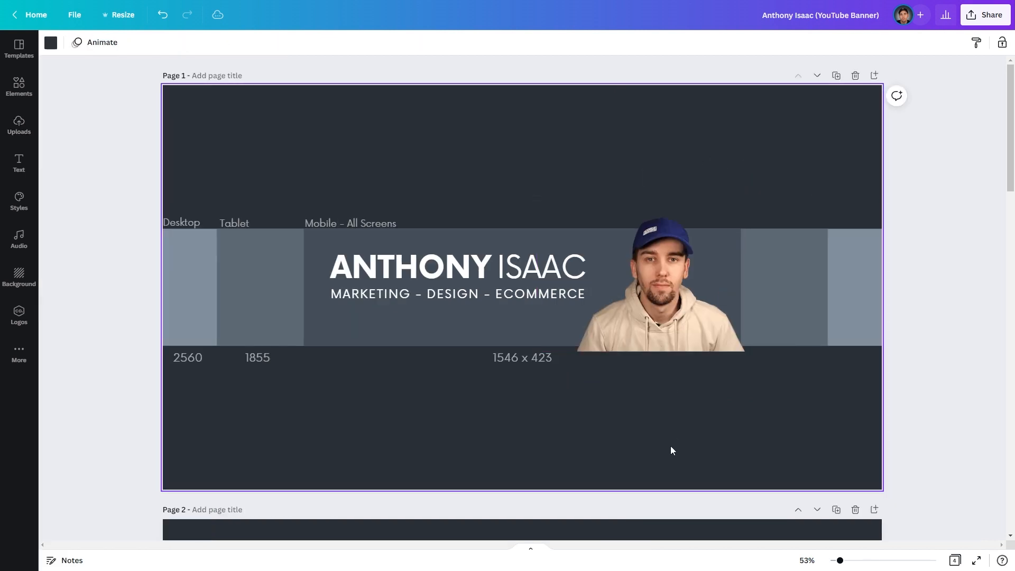
pyautogui.click(646, 296)
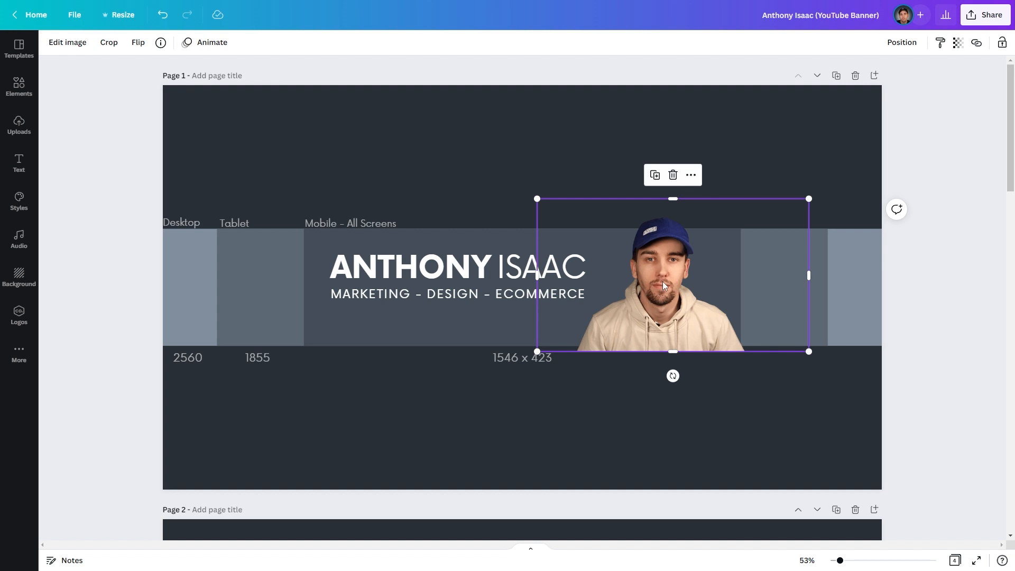
pyautogui.doubleClick(662, 282)
pyautogui.moveTo(808, 352); pyautogui.dragTo(750, 350)
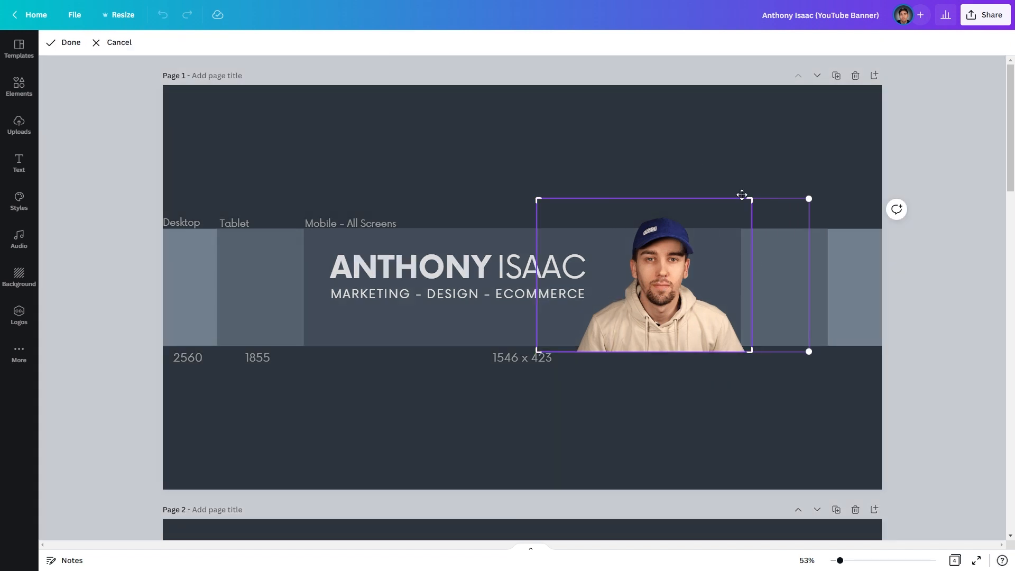
pyautogui.moveTo(544, 202); pyautogui.dragTo(534, 215)
pyautogui.moveTo(536, 349); pyautogui.dragTo(564, 361)
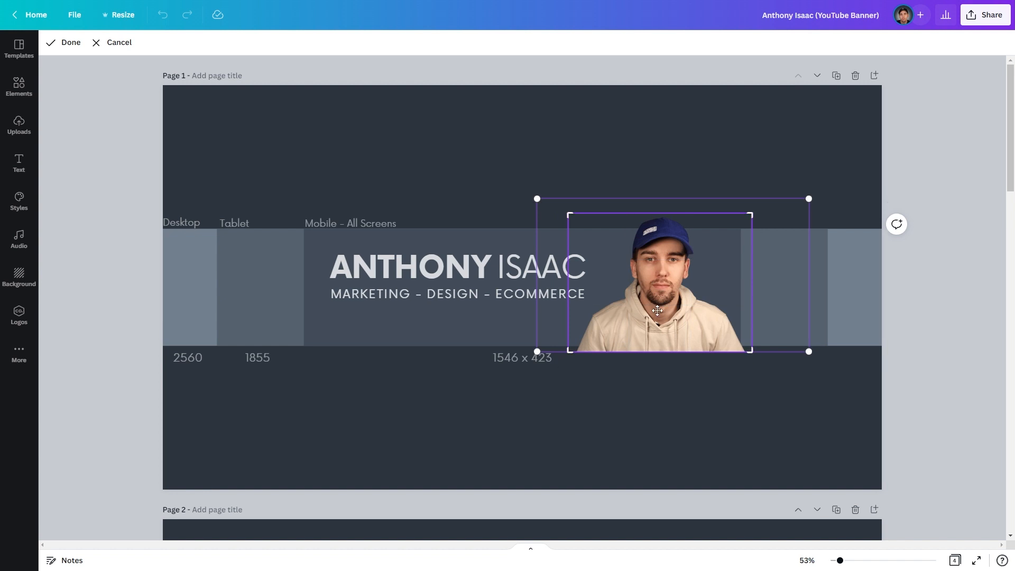
pyautogui.press('Return')
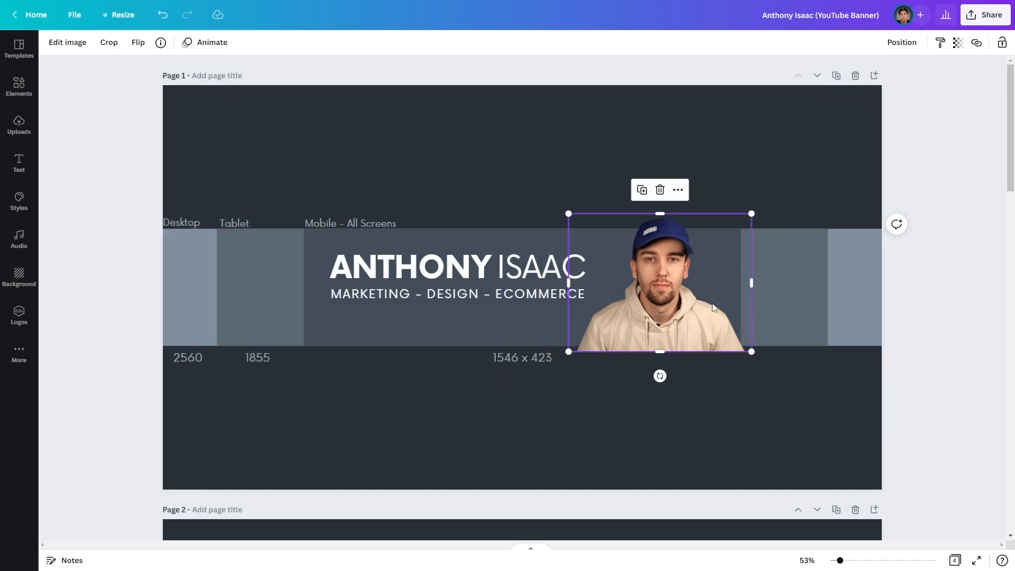
pyautogui.click(928, 314)
pyautogui.click(671, 275)
# - Give the photo a white Glow shadow with transparency 100 and no blur
pyautogui.click(63, 43)
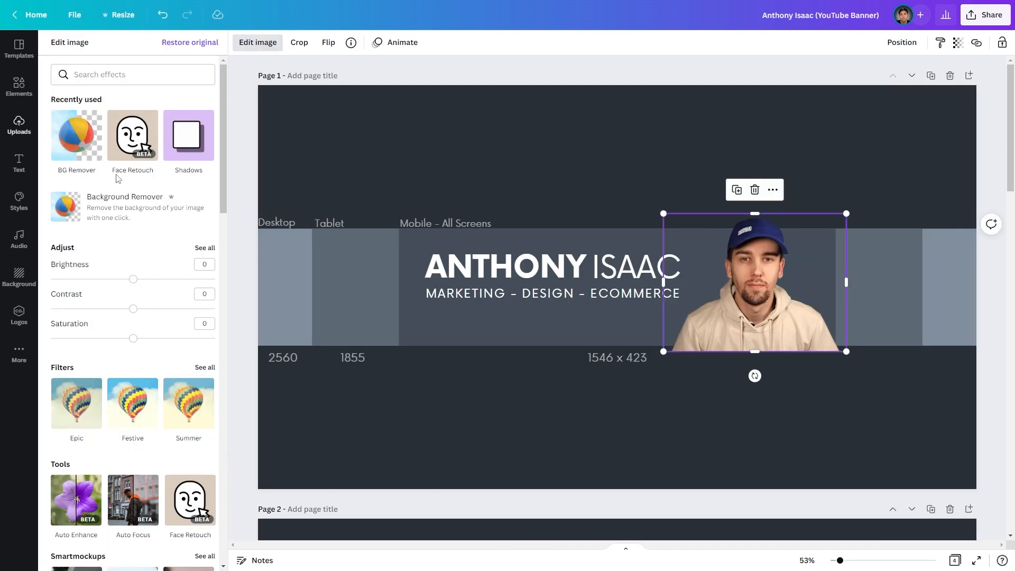
pyautogui.click(192, 153)
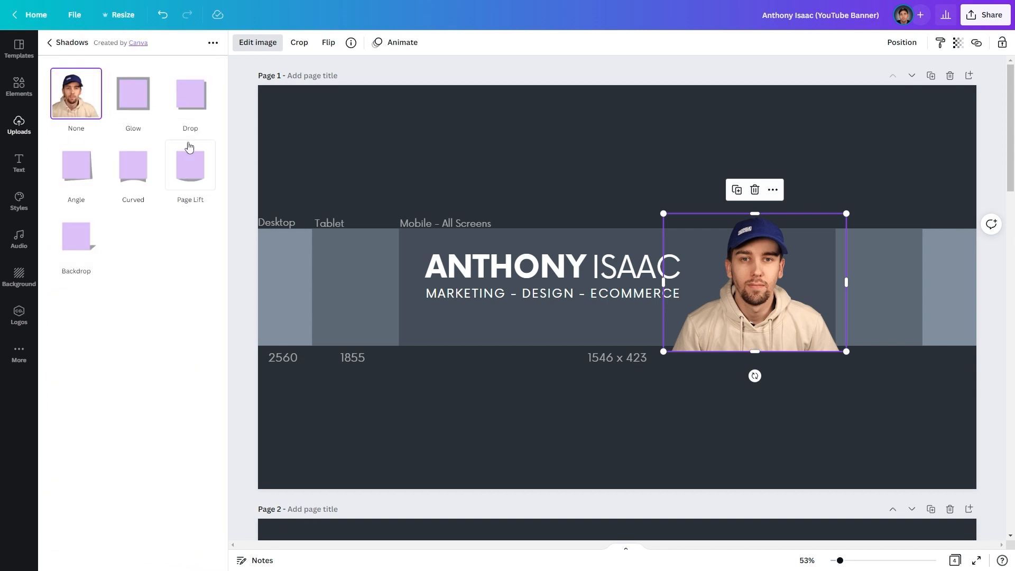
pyautogui.click(132, 102)
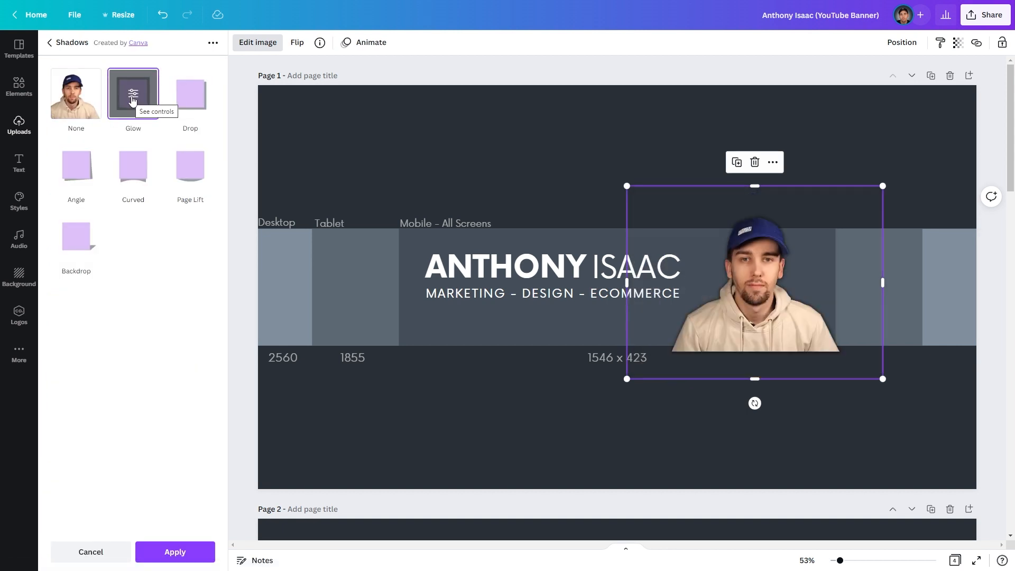
pyautogui.click(133, 96)
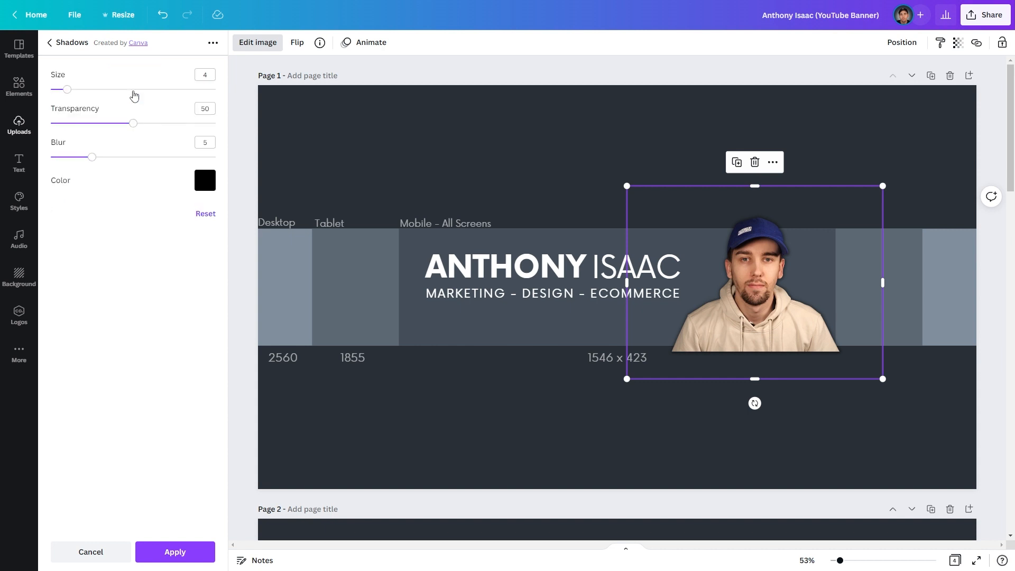
pyautogui.moveTo(133, 122); pyautogui.dragTo(253, 125)
pyautogui.moveTo(92, 157); pyautogui.dragTo(51, 157)
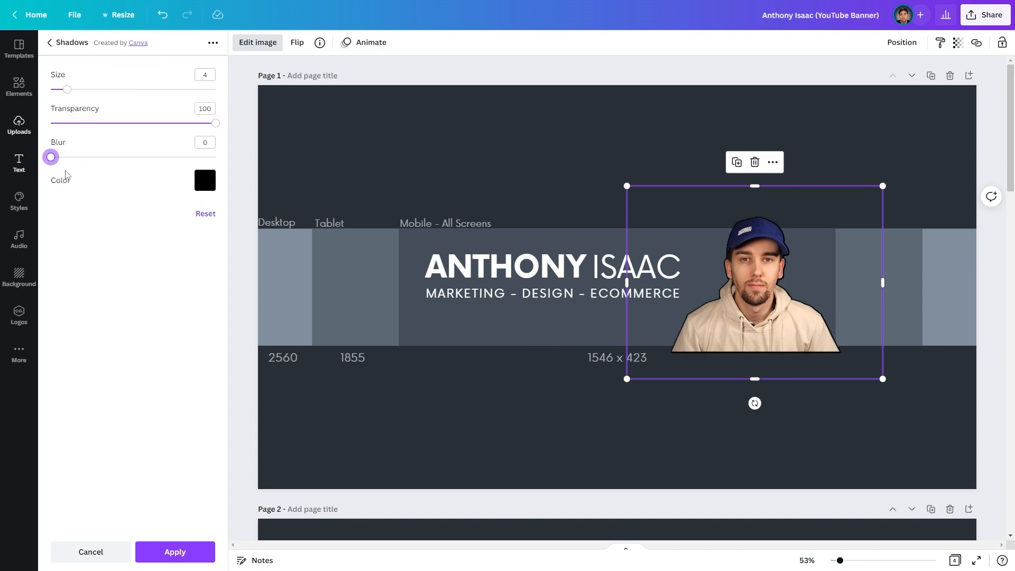
pyautogui.click(205, 188)
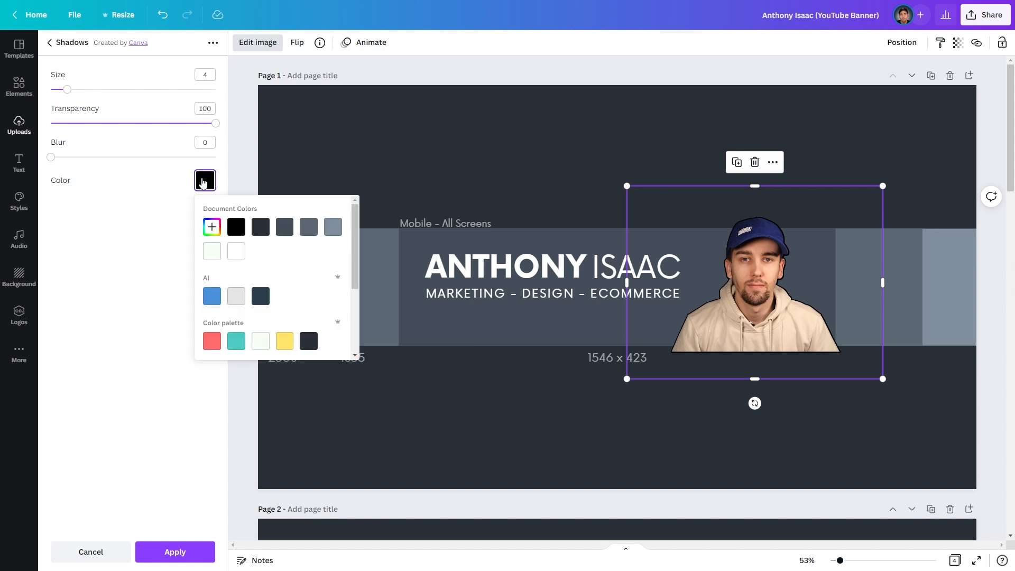
pyautogui.click(235, 252)
pyautogui.click(140, 250)
# - Set the white outline size to 10, apply it, and shrink the photo beside the heading
pyautogui.moveTo(68, 89); pyautogui.dragTo(180, 100)
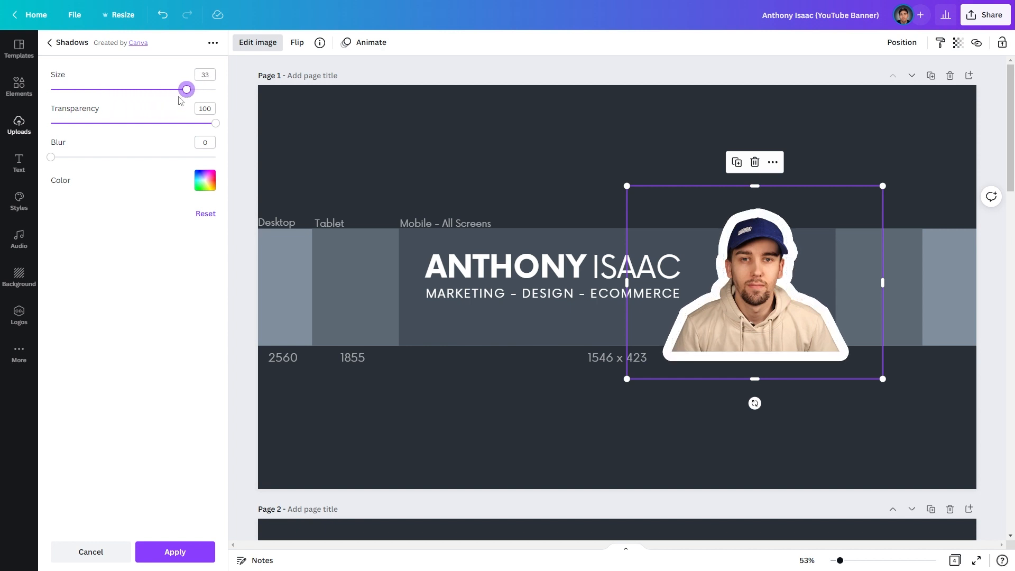
pyautogui.moveTo(186, 89); pyautogui.dragTo(98, 101)
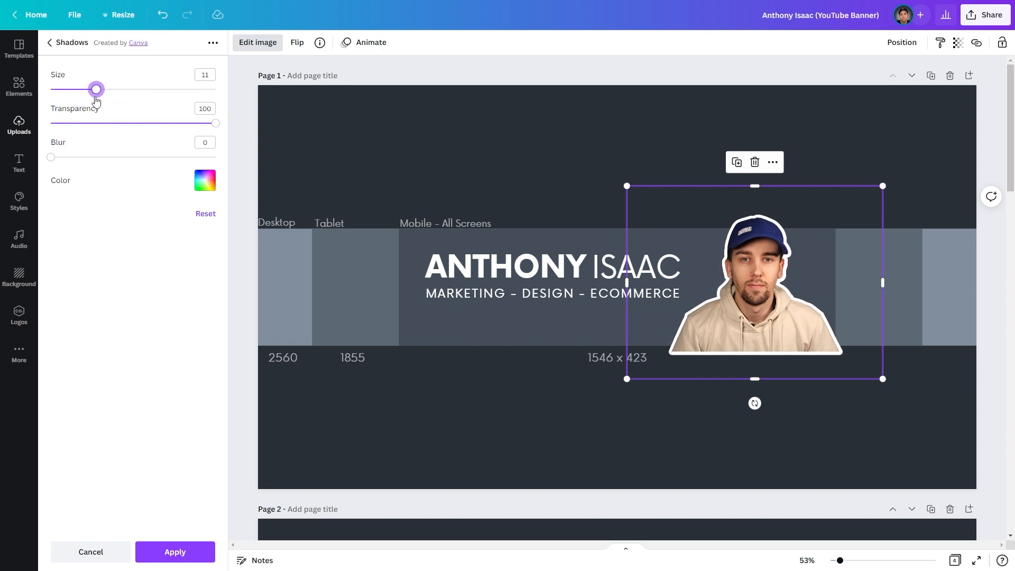
pyautogui.moveTo(96, 101); pyautogui.dragTo(94, 100)
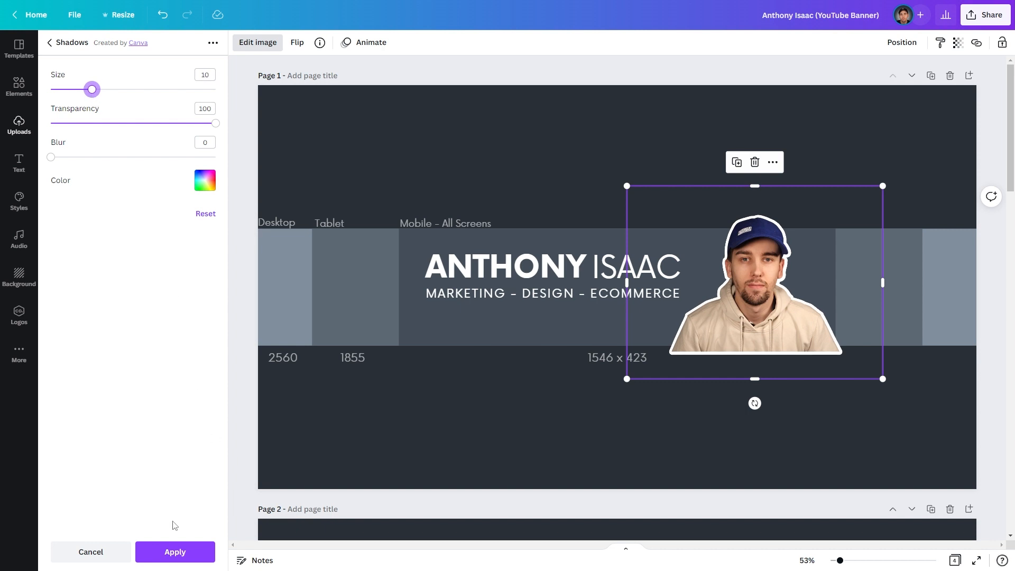
pyautogui.click(175, 552)
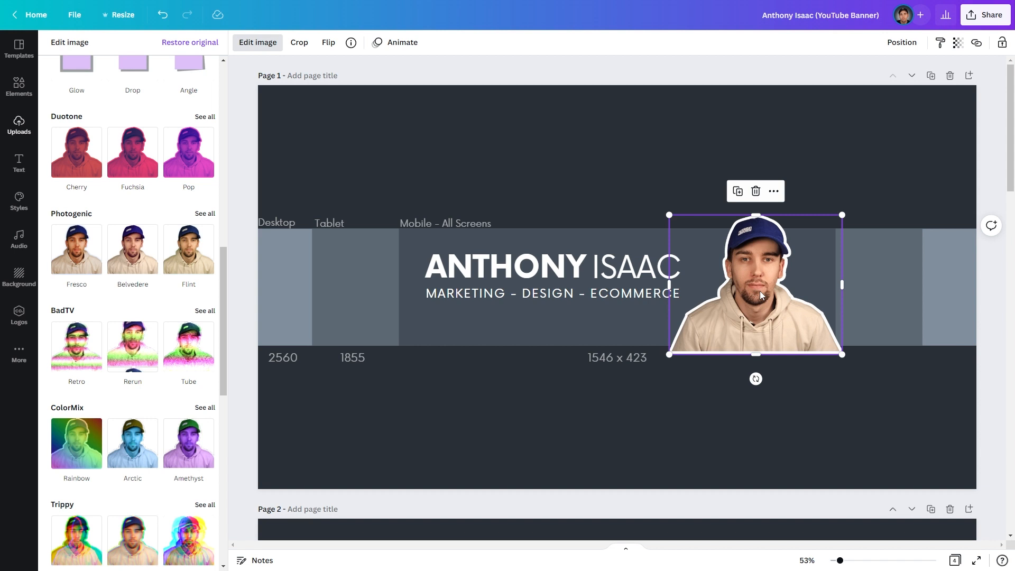
pyautogui.moveTo(842, 216); pyautogui.dragTo(818, 233)
pyautogui.moveTo(767, 294); pyautogui.dragTo(777, 292)
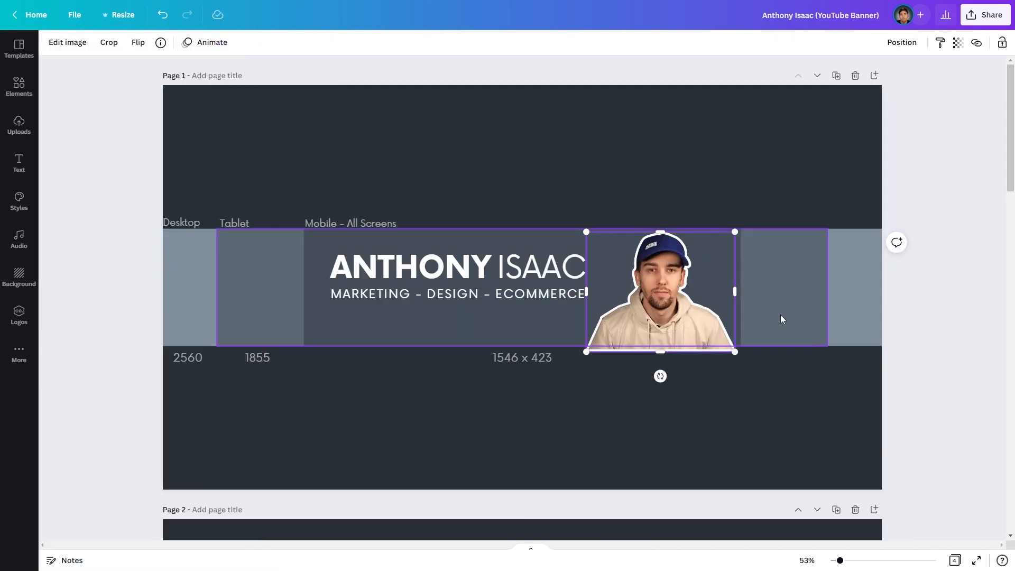
pyautogui.click(547, 147)
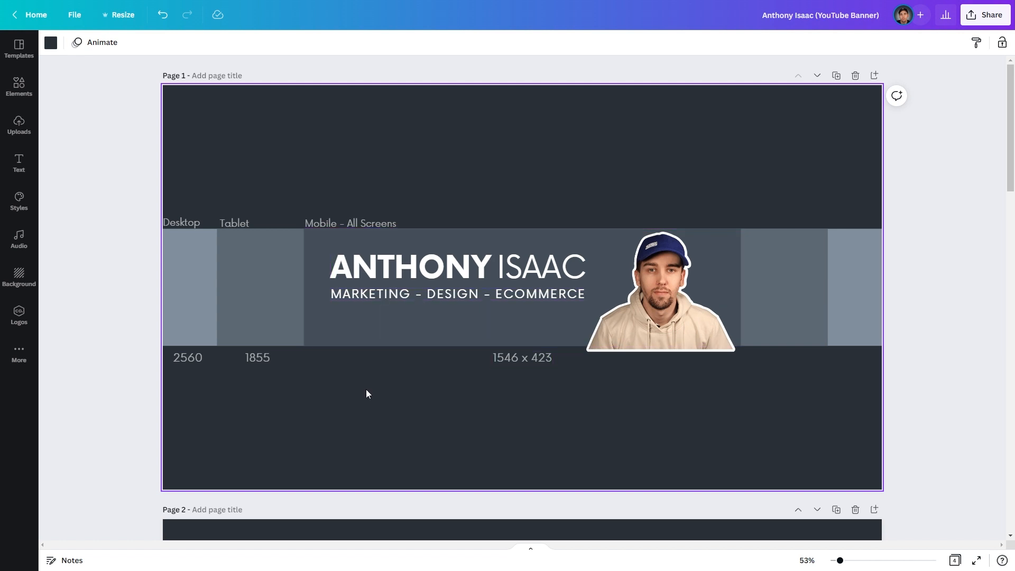
# - Place a square shape below the banner's middle strip with corner rounding 20
pyautogui.click(19, 92)
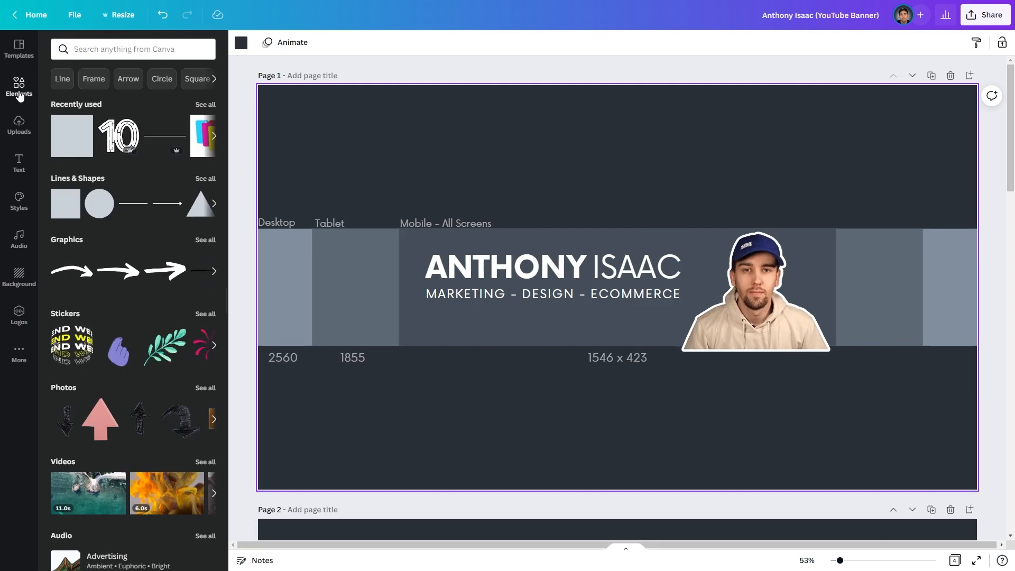
pyautogui.click(62, 210)
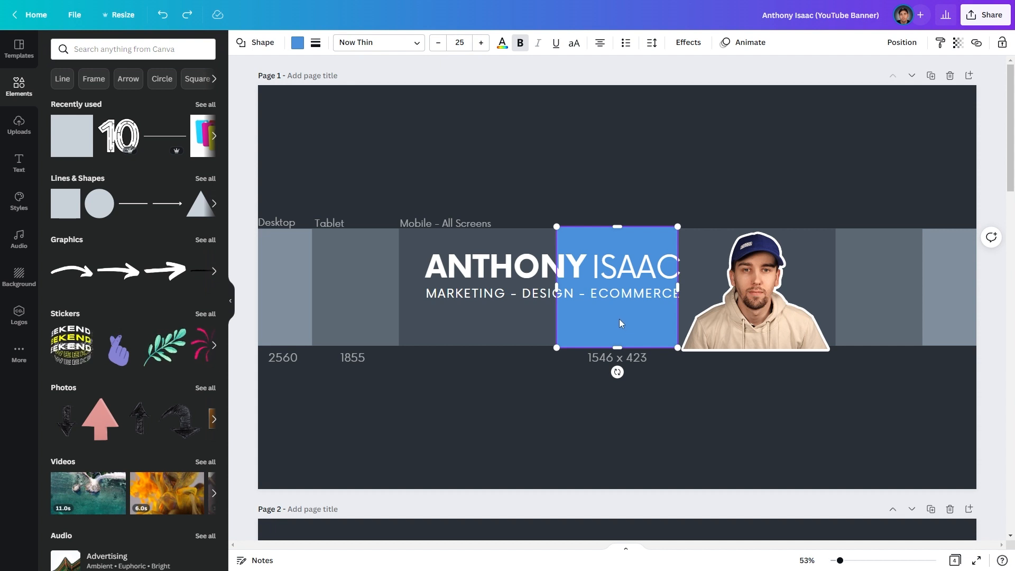
pyautogui.moveTo(617, 320); pyautogui.dragTo(471, 410)
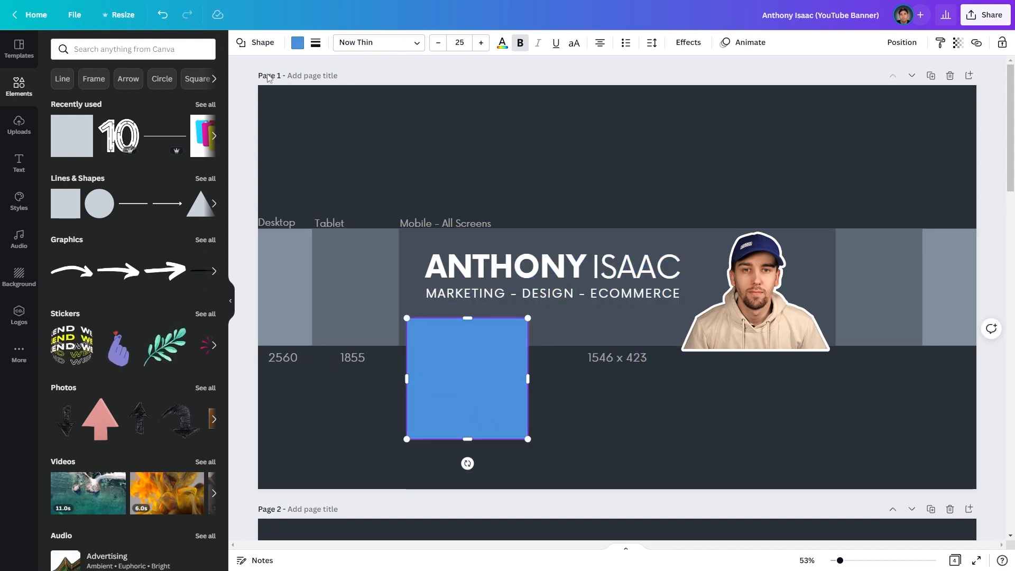
pyautogui.click(318, 51)
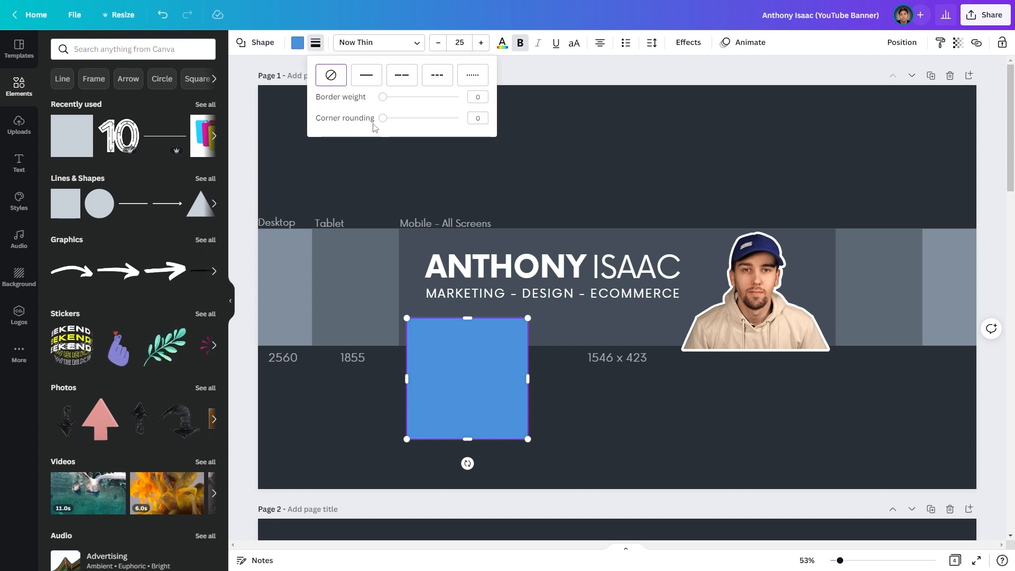
pyautogui.click(485, 117)
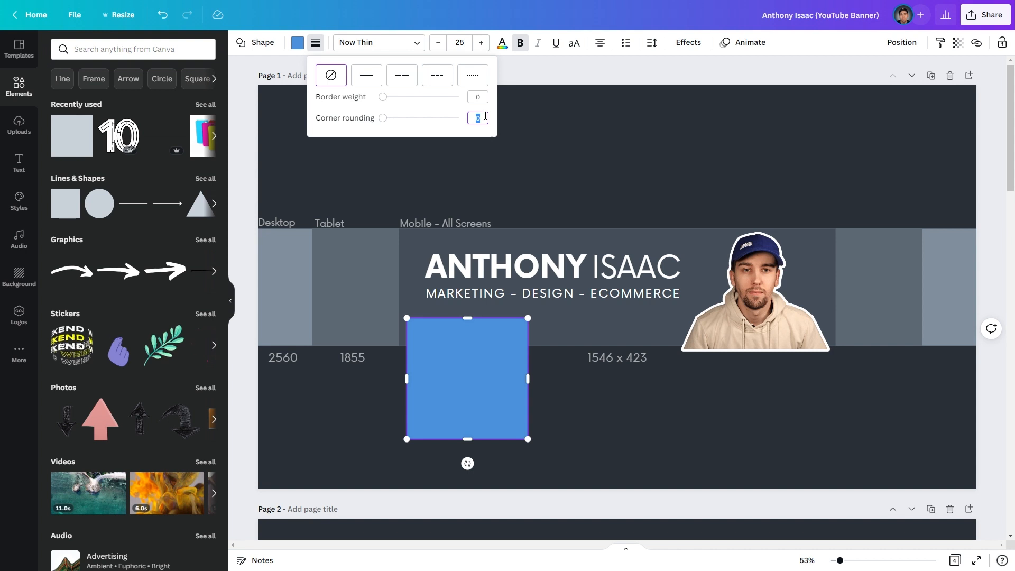
pyautogui.press('Return')
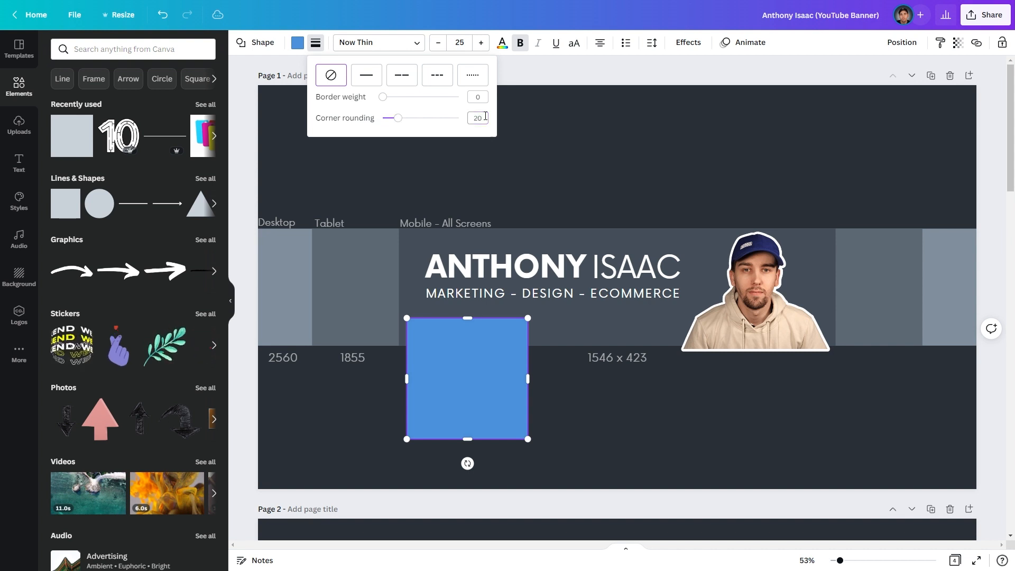
pyautogui.click(580, 419)
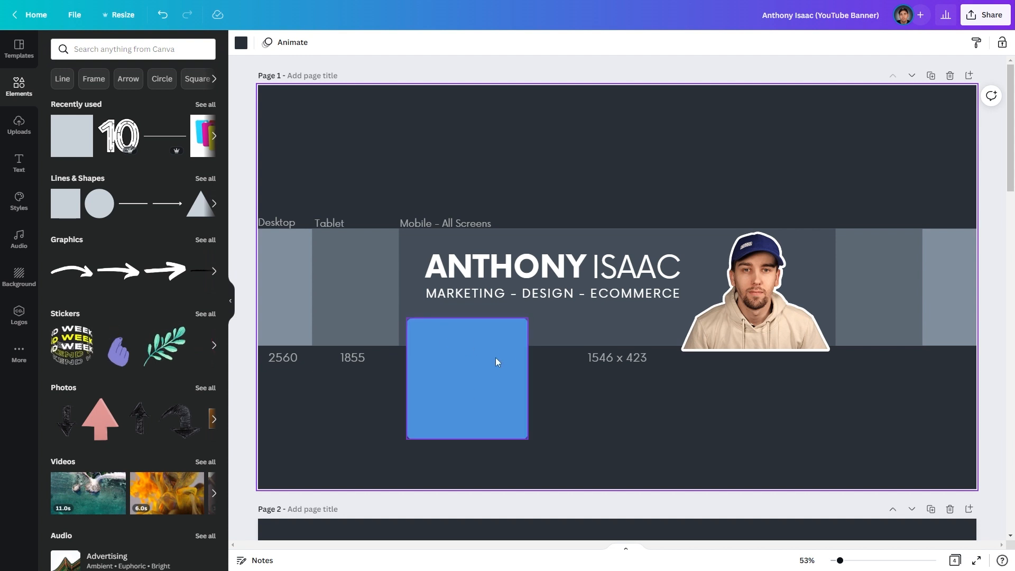
pyautogui.click(459, 398)
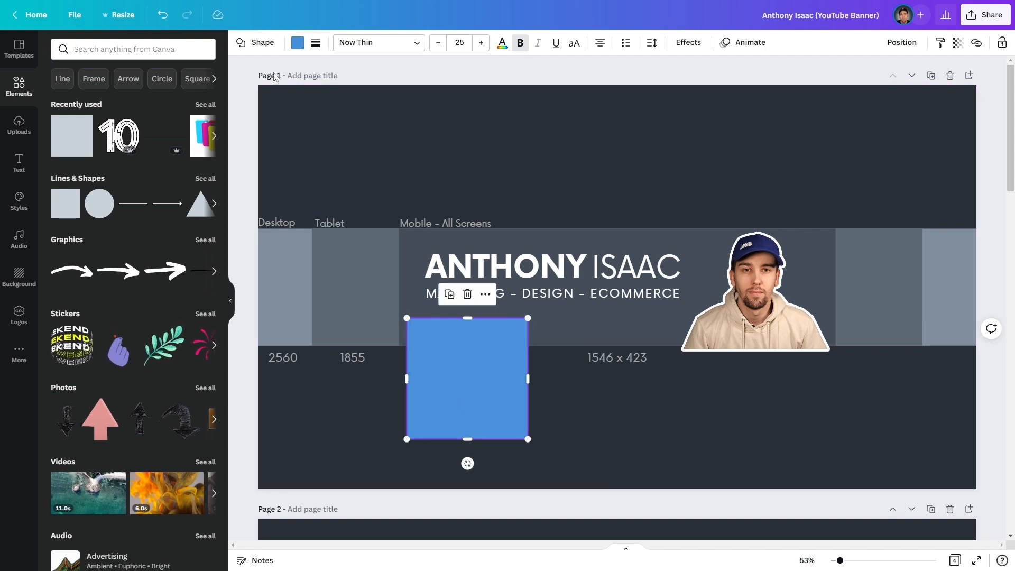
# - Fill the square pale off-white and reshape it into a short bar under the subtitle
pyautogui.click(297, 44)
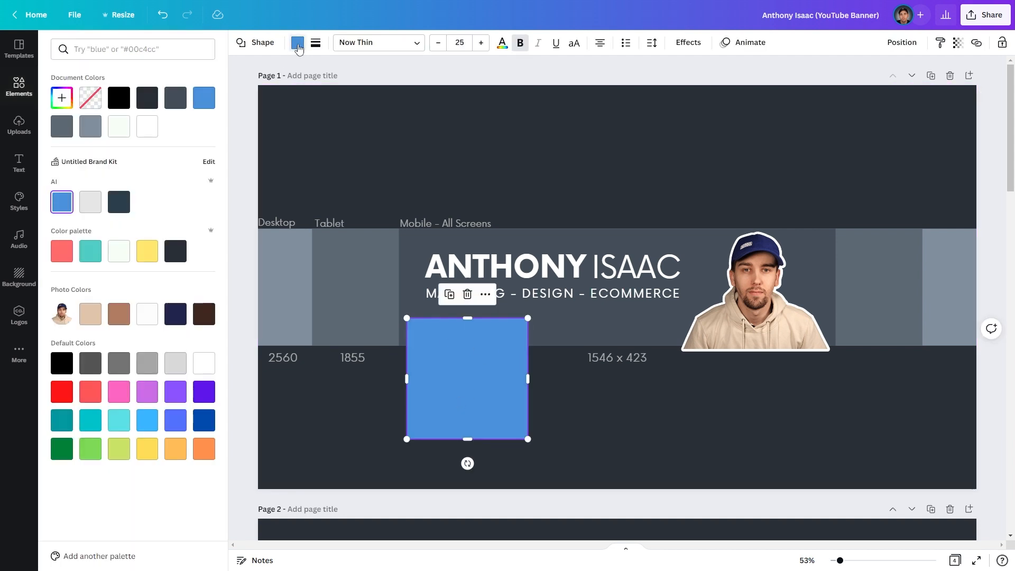
pyautogui.click(119, 257)
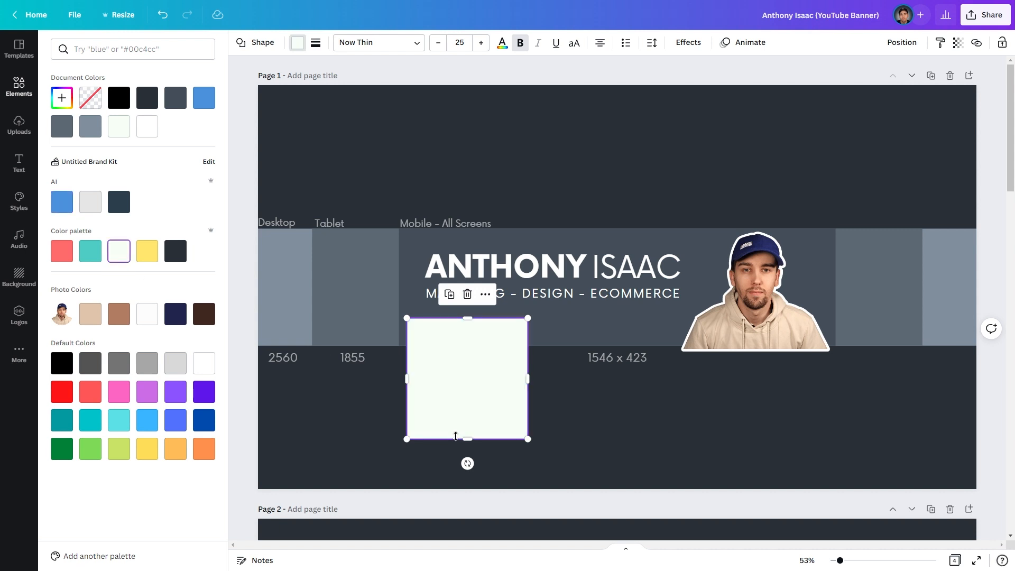
pyautogui.moveTo(464, 439); pyautogui.dragTo(533, 325)
pyautogui.click(503, 387)
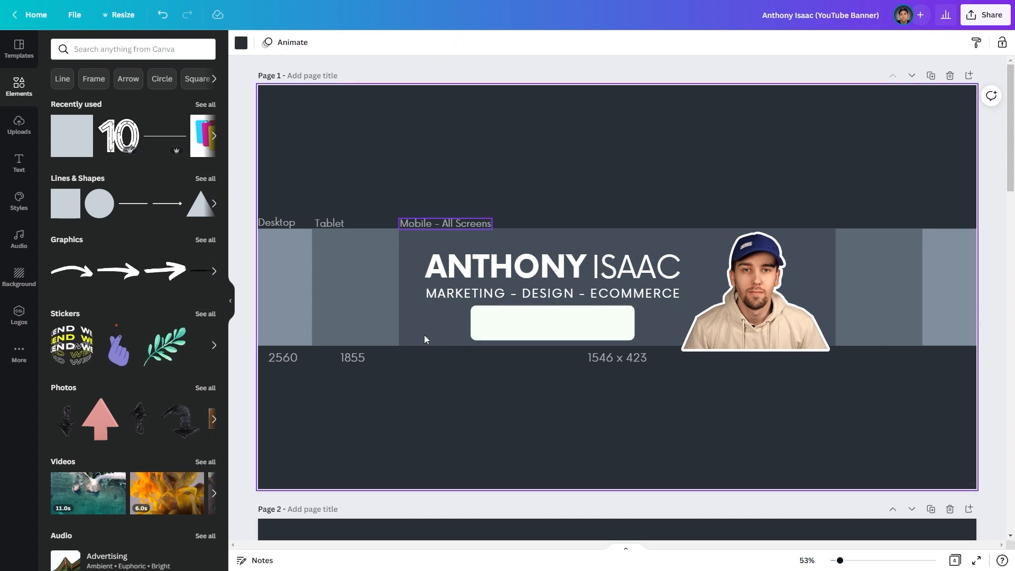
pyautogui.click(554, 324)
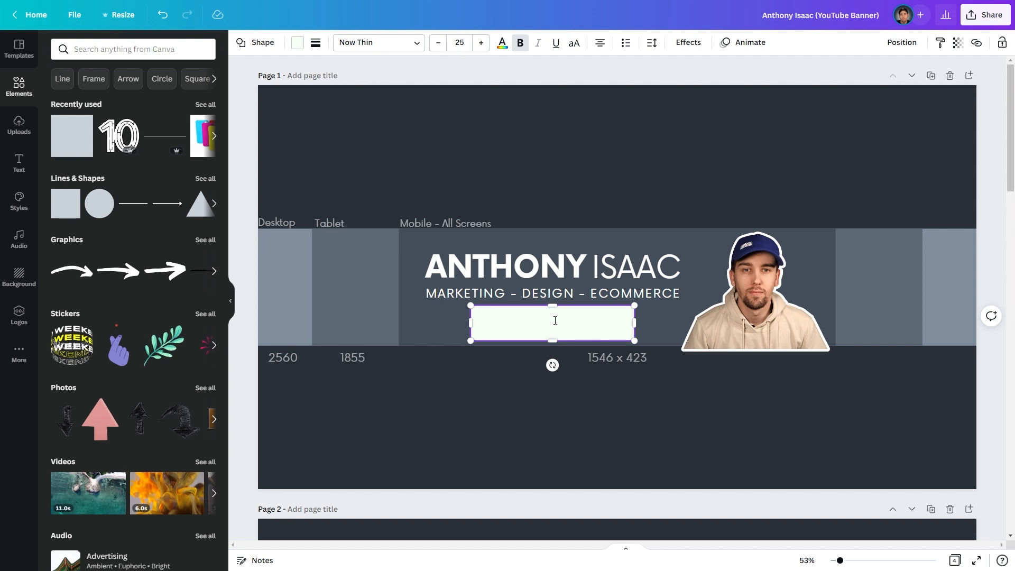
# - Type 'NEW CONTENT WEEKLY!' in the bar and set its font to Now
pyautogui.write('NEW CONT')
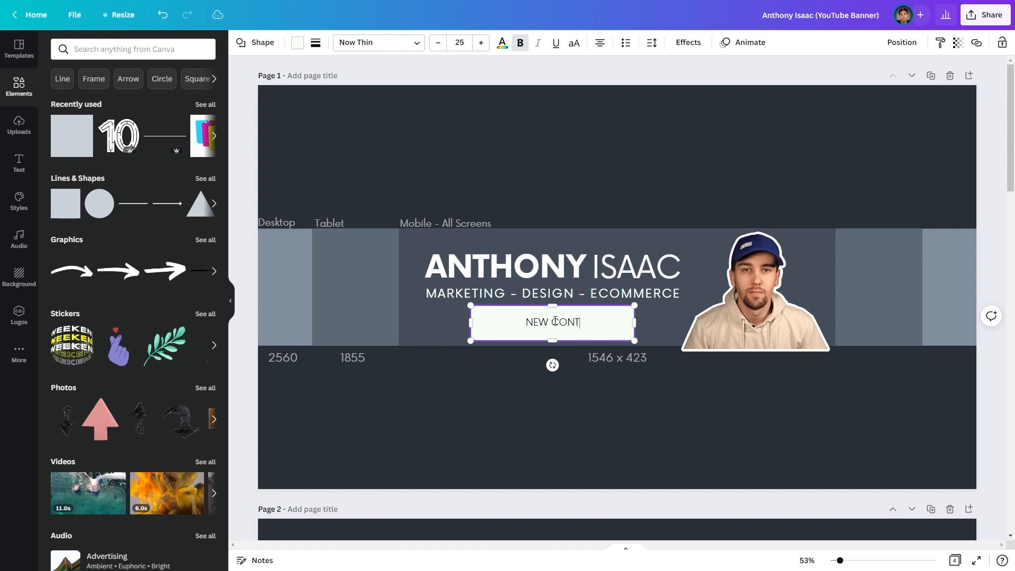
pyautogui.write('ENT WEEKL')
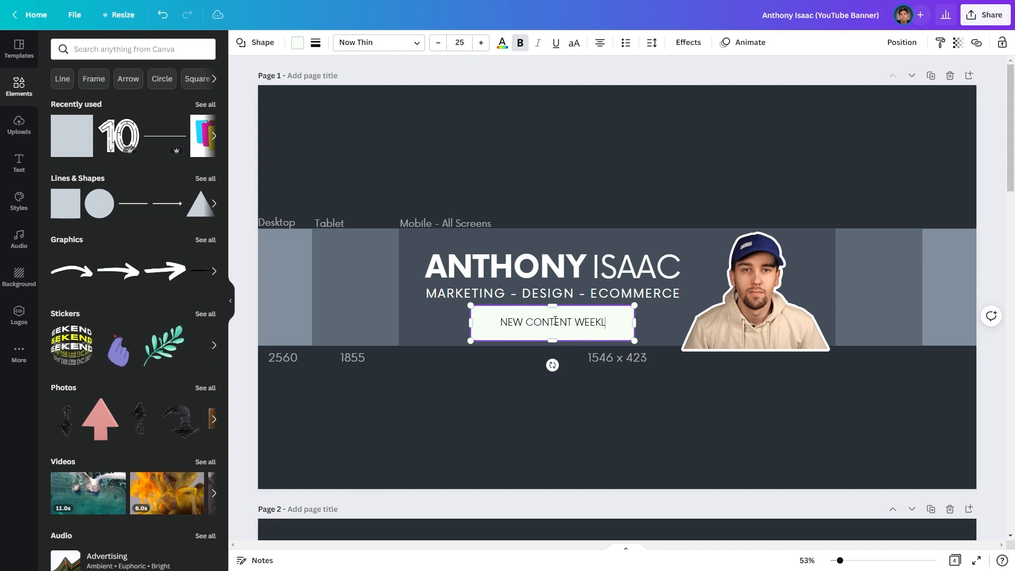
pyautogui.write('Y!')
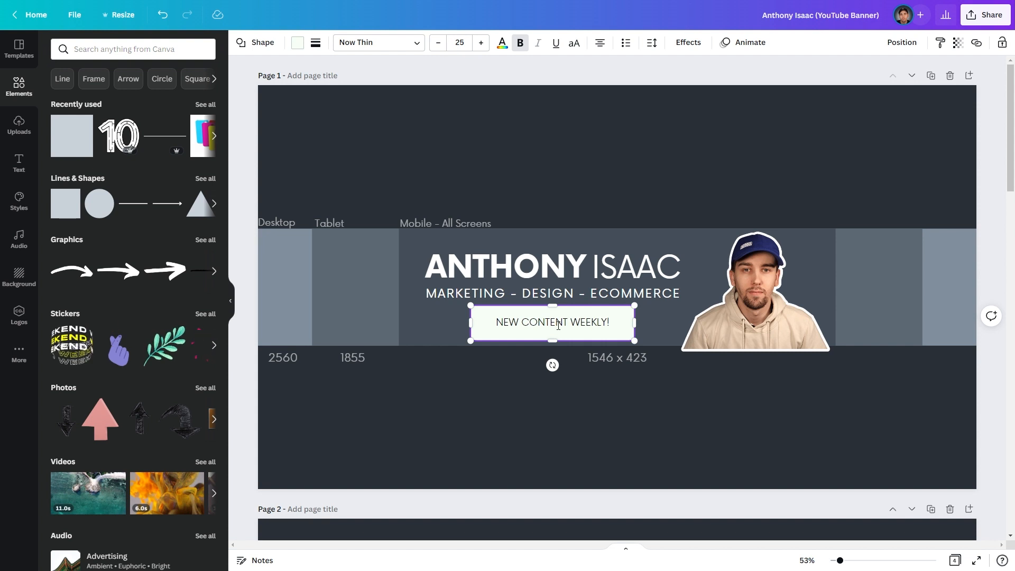
pyautogui.hotkey('ctrl', 'a')
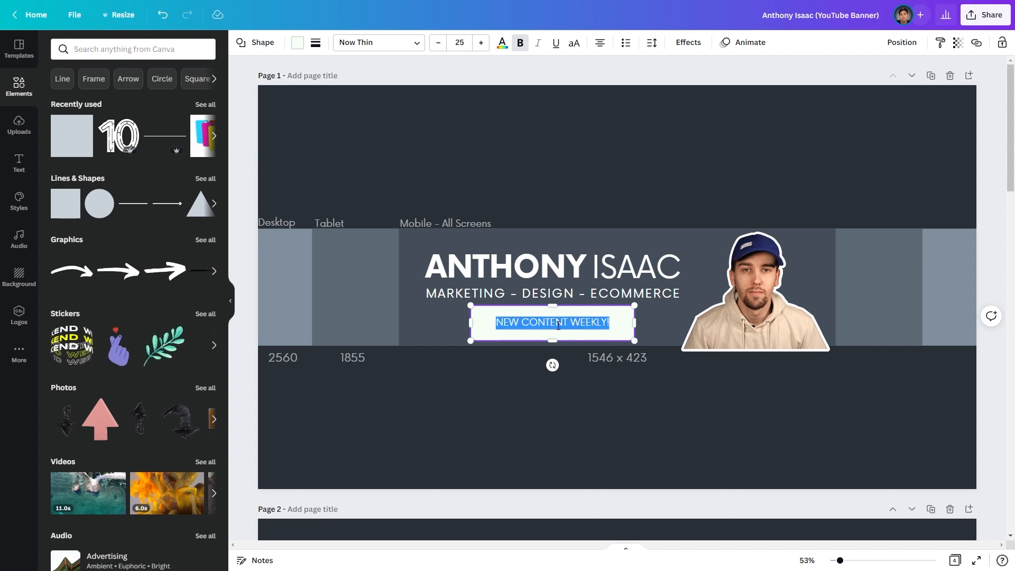
pyautogui.click(360, 45)
pyautogui.write('NOW')
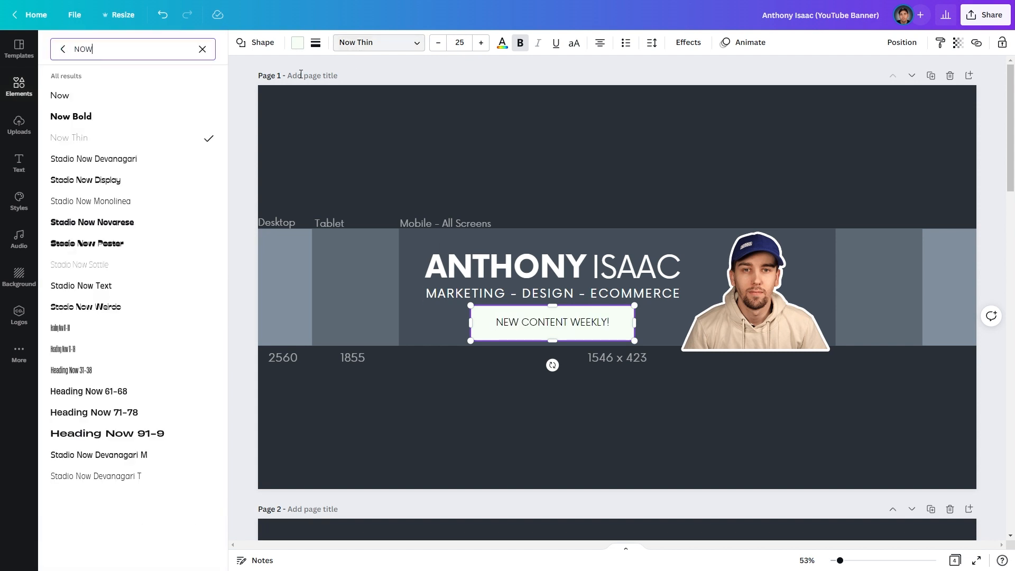
pyautogui.click(104, 102)
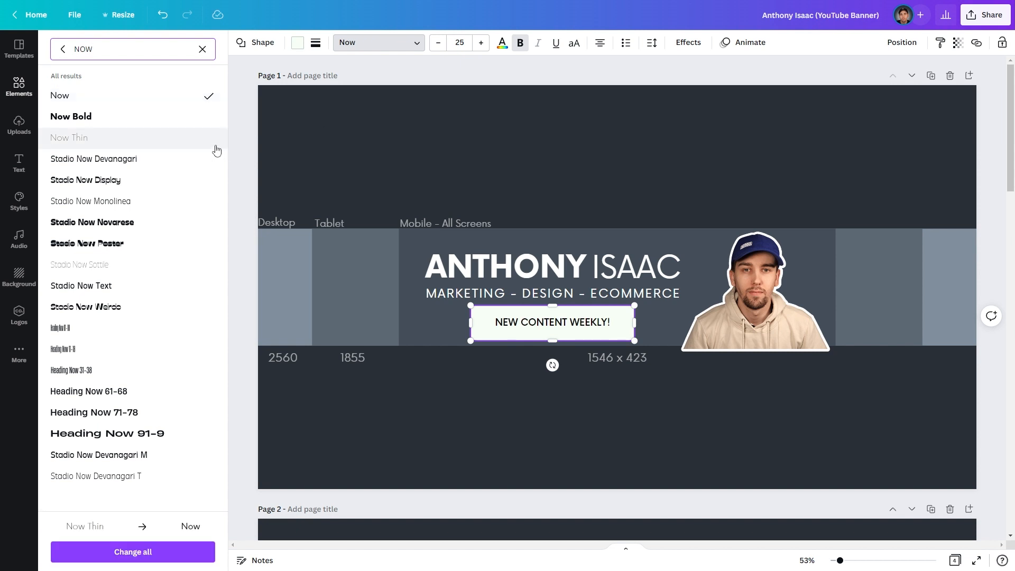
# - Widen the letter spacing of the NEW CONTENT WEEKLY! text
pyautogui.tripleClick(535, 321)
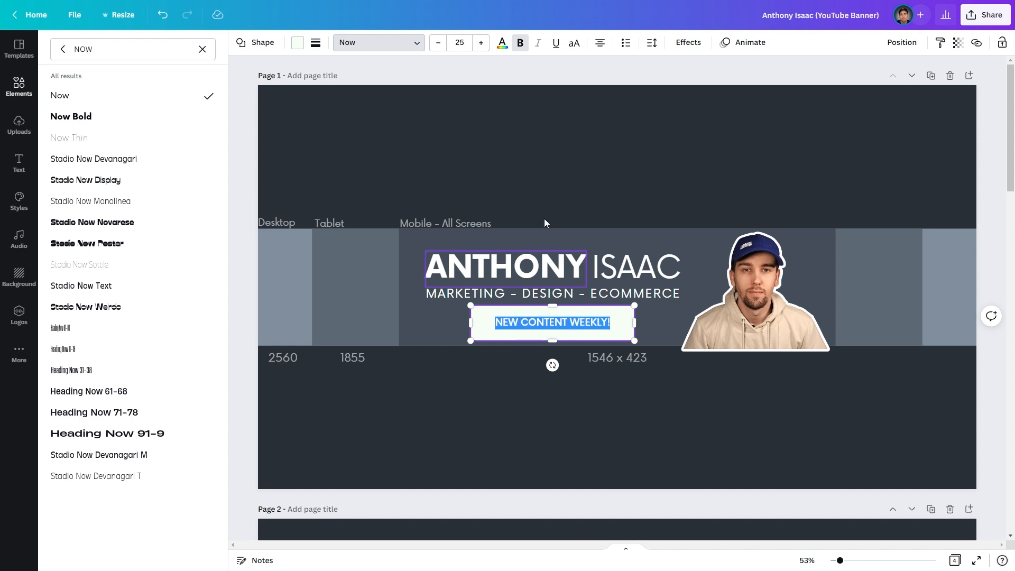
pyautogui.click(645, 48)
pyautogui.moveTo(688, 93); pyautogui.dragTo(721, 96)
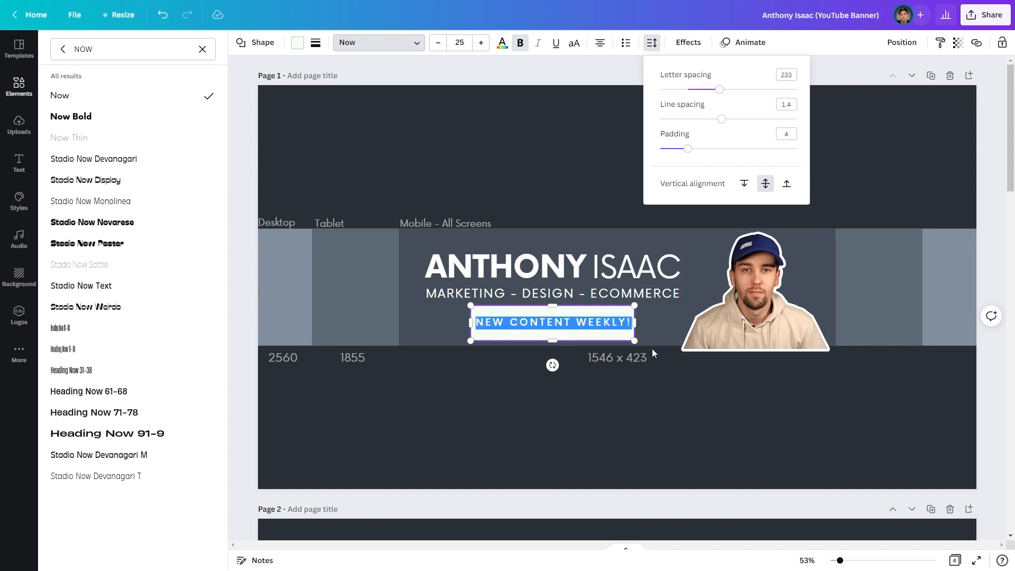
pyautogui.press('Escape')
# - Widen the pill bar slightly, shorten it from the top, and nudge it left
pyautogui.moveTo(637, 323); pyautogui.dragTo(642, 322)
pyautogui.moveTo(551, 309); pyautogui.dragTo(552, 312)
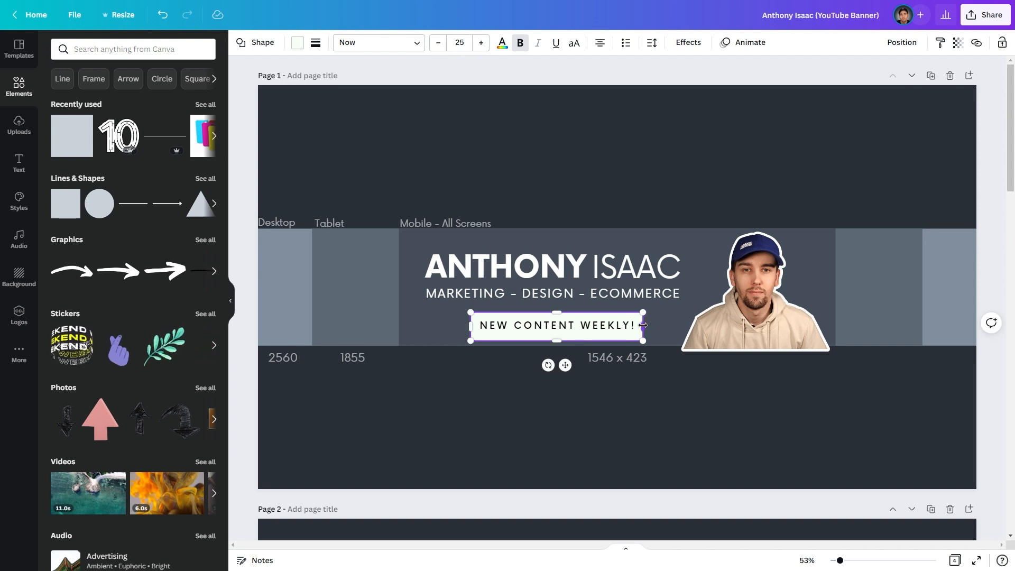
pyautogui.click(439, 401)
pyautogui.moveTo(554, 327); pyautogui.dragTo(551, 323)
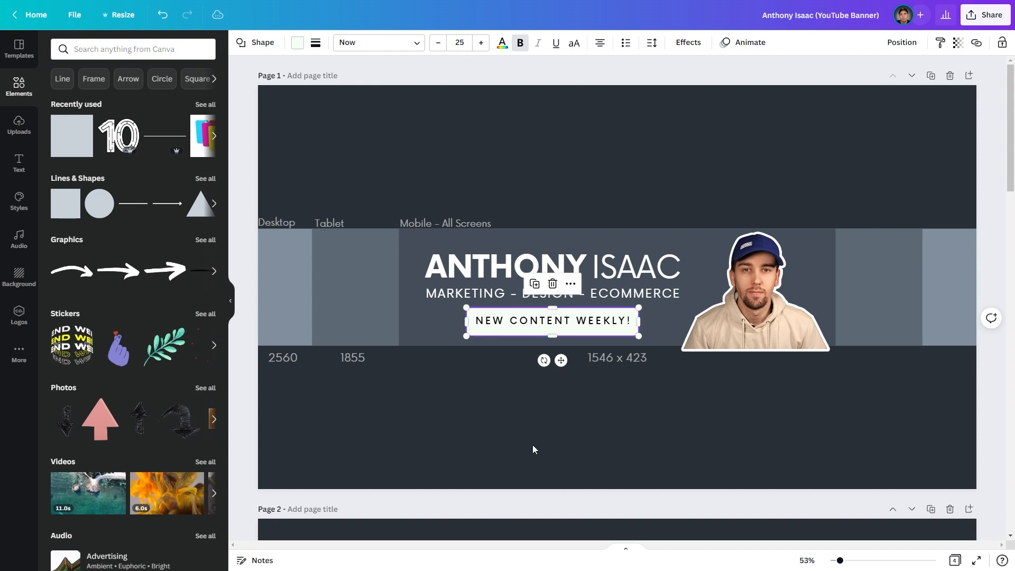
pyautogui.click(526, 439)
pyautogui.click(556, 329)
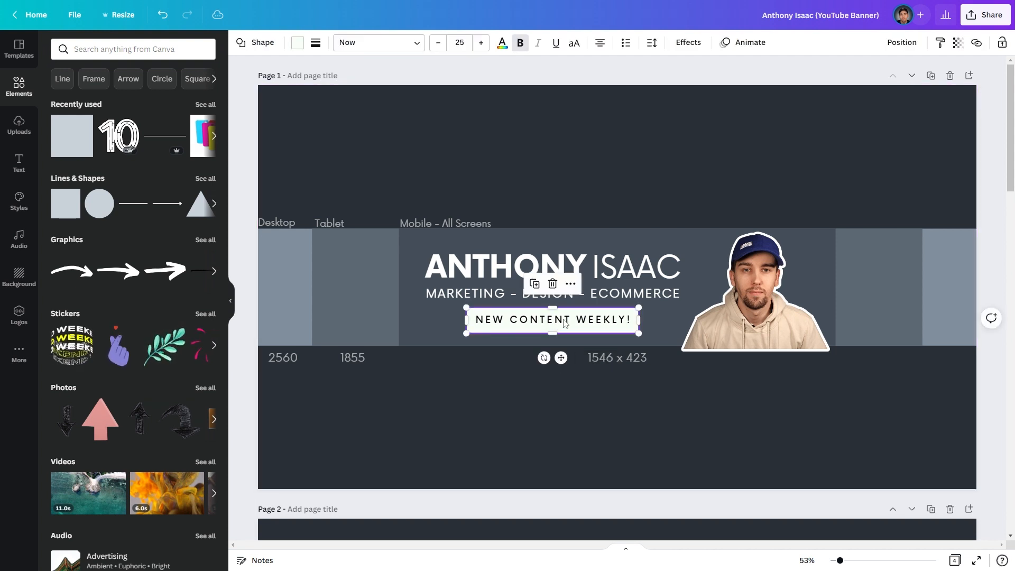
pyautogui.click(498, 427)
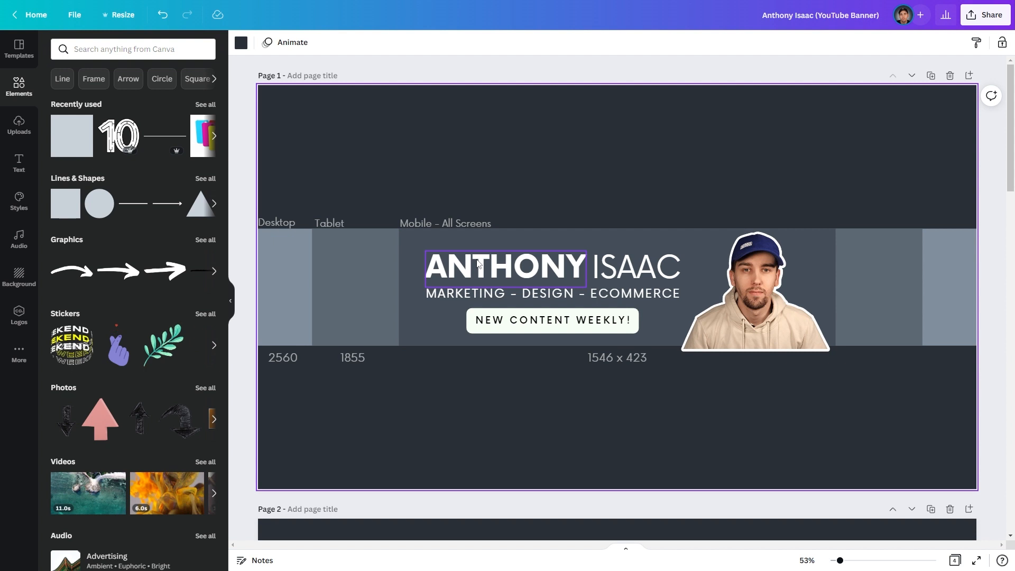
# - Narrow the pill to fit its text and re-centre it under the subtitle
pyautogui.click(231, 299)
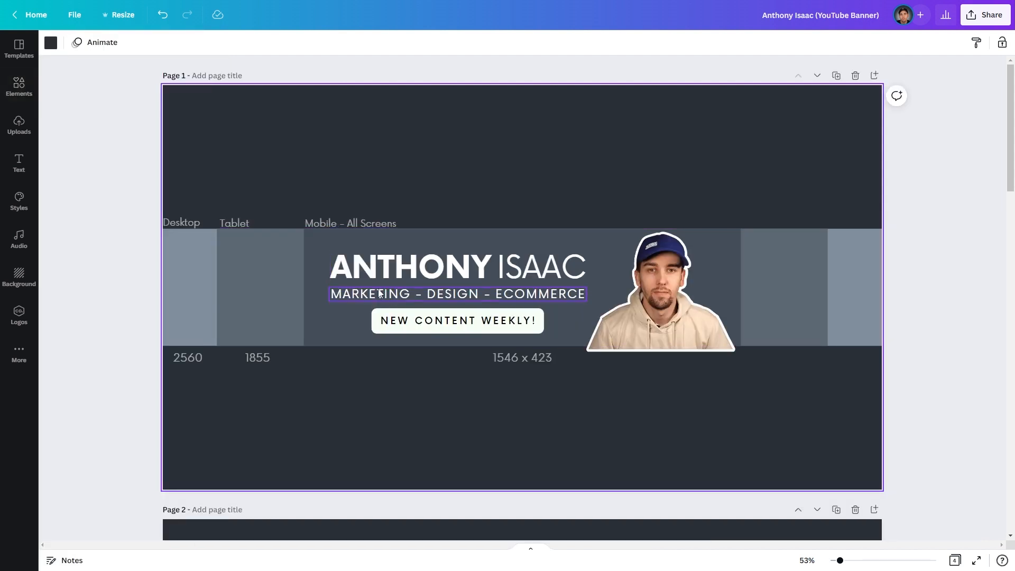
pyautogui.click(388, 331)
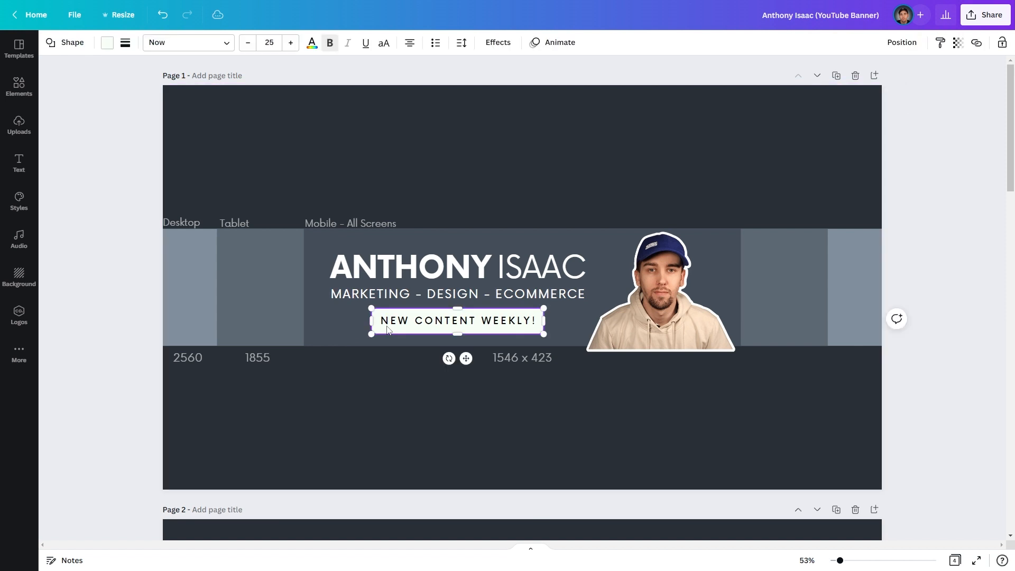
pyautogui.moveTo(544, 323); pyautogui.dragTo(535, 322)
pyautogui.moveTo(483, 318); pyautogui.dragTo(488, 318)
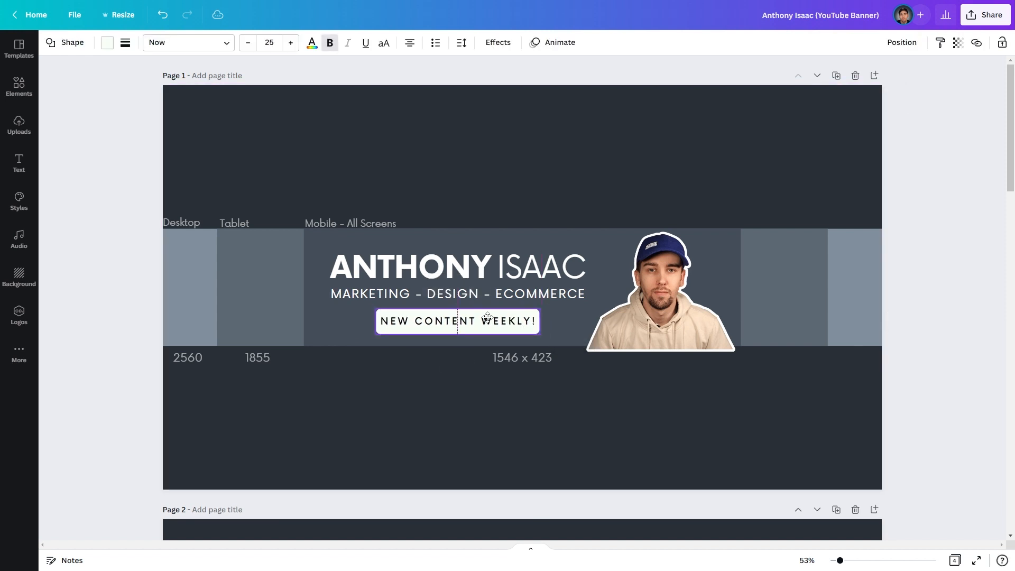
pyautogui.click(430, 413)
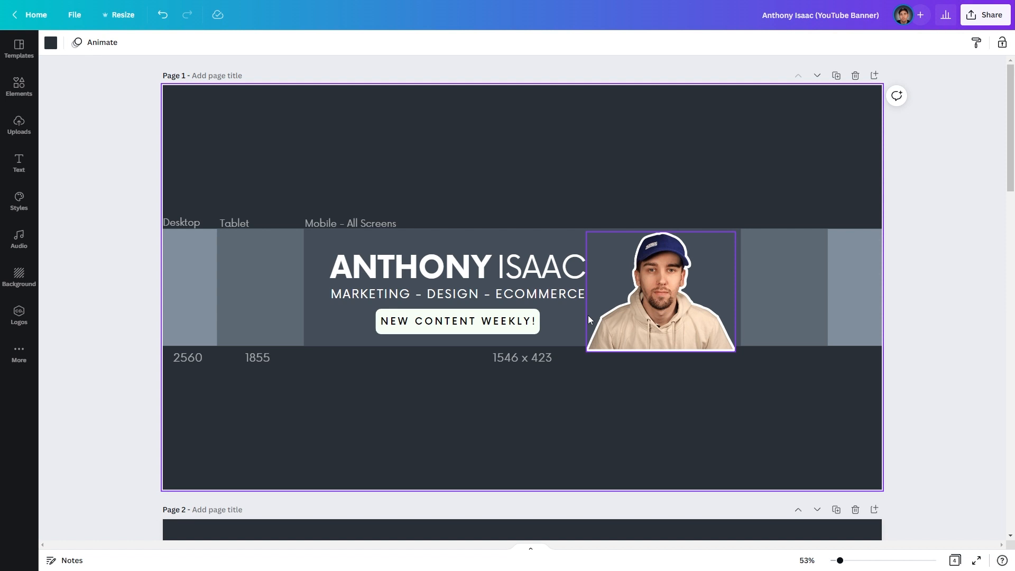
pyautogui.click(539, 297)
# - Copy the subtitle, change it to 'Subscribe', and fit it into the banner's right section
pyautogui.moveTo(537, 294); pyautogui.dragTo(521, 395)
pyautogui.doubleClick(521, 394)
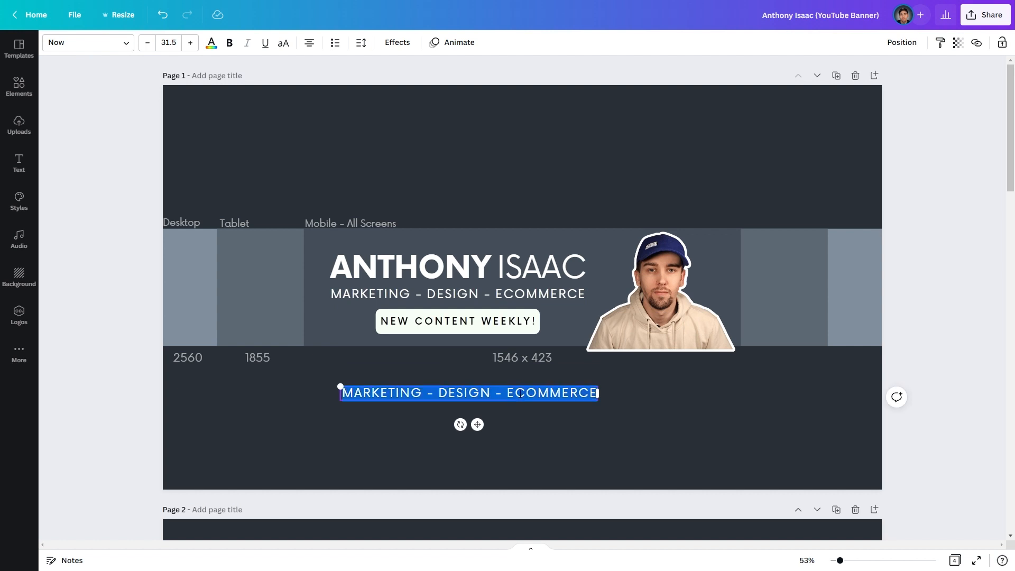
pyautogui.write('Su')
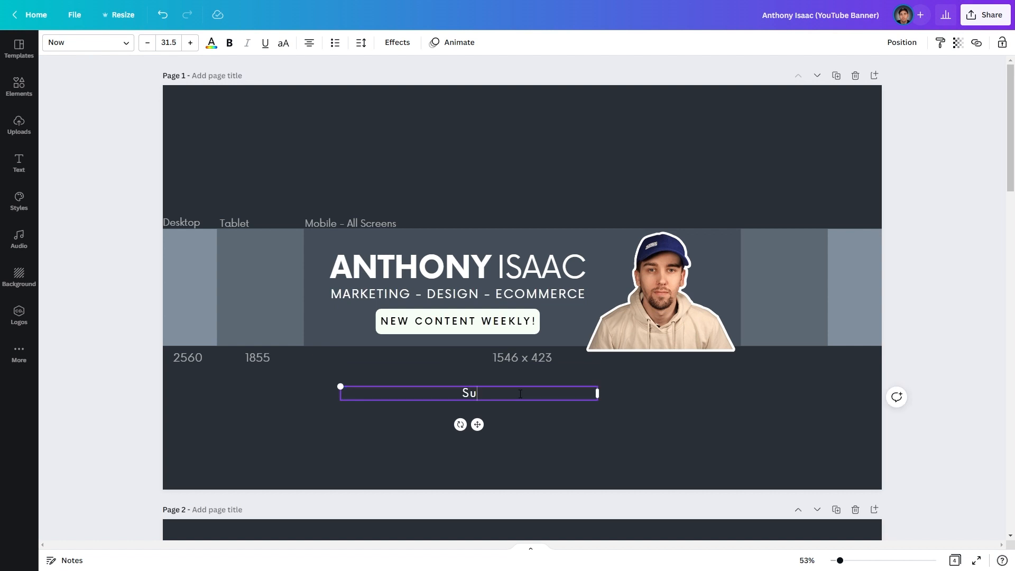
pyautogui.write('bscribe')
pyautogui.moveTo(598, 393); pyautogui.dragTo(783, 276)
pyautogui.click(391, 433)
pyautogui.click(718, 407)
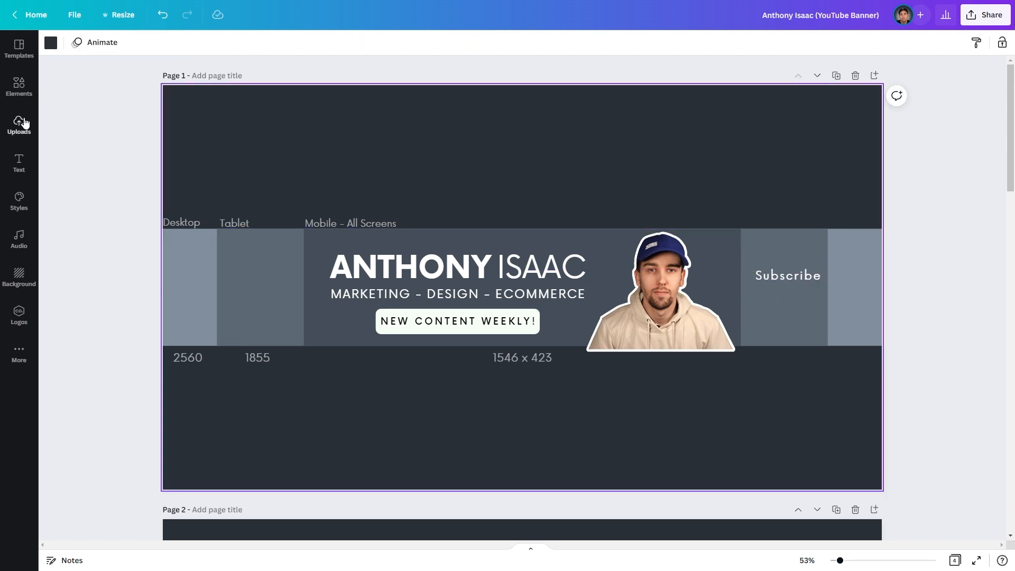
# - Search the elements for 'arrow' and add the curved arrow graphic
pyautogui.click(20, 86)
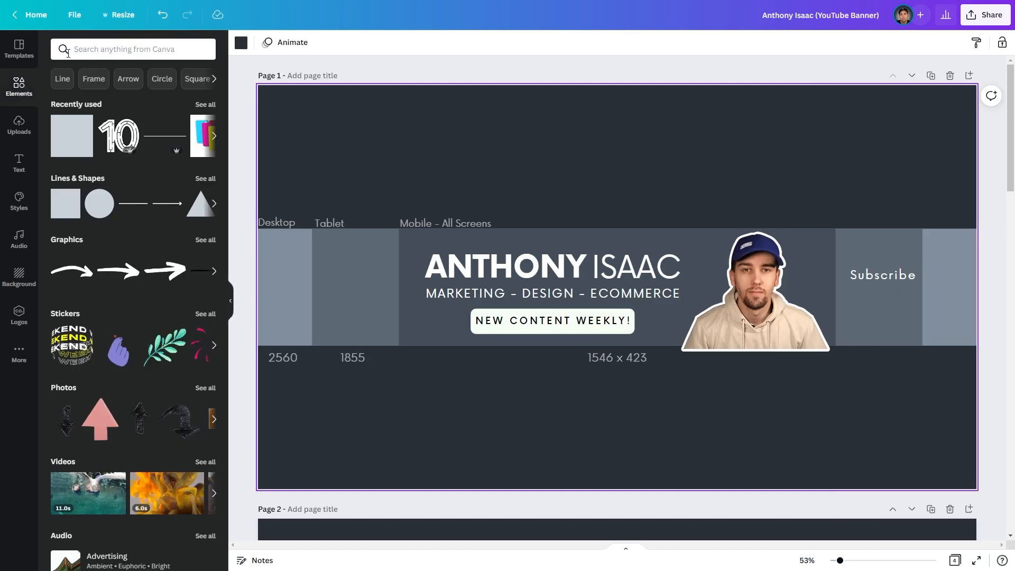
pyautogui.click(109, 50)
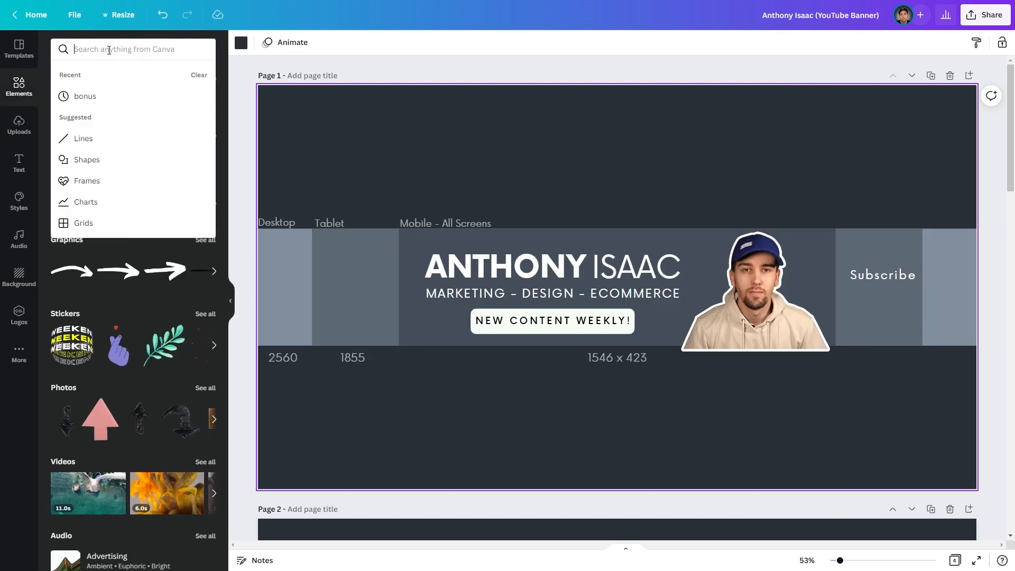
pyautogui.write('arrow')
pyautogui.press('Return')
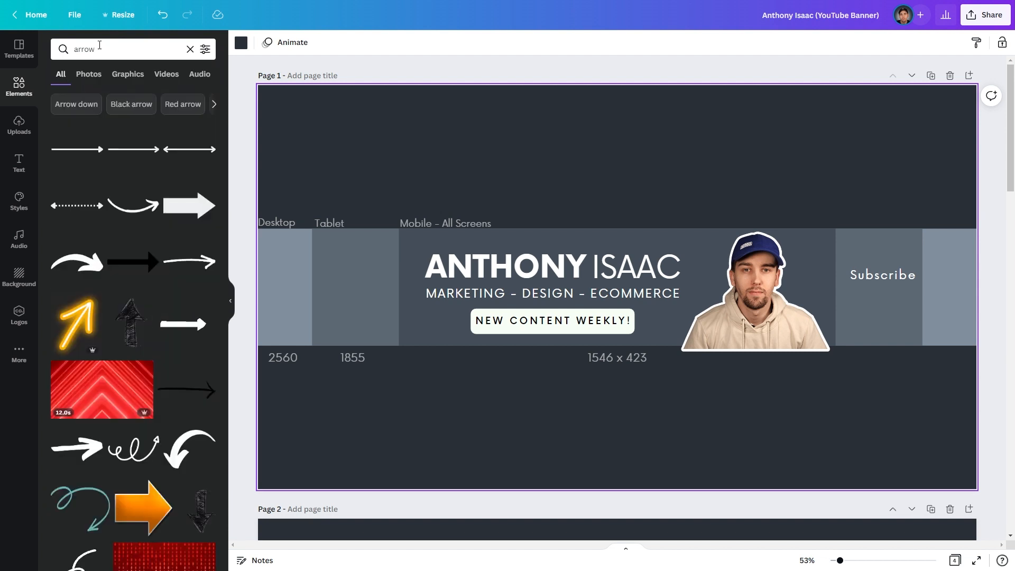
pyautogui.click(135, 219)
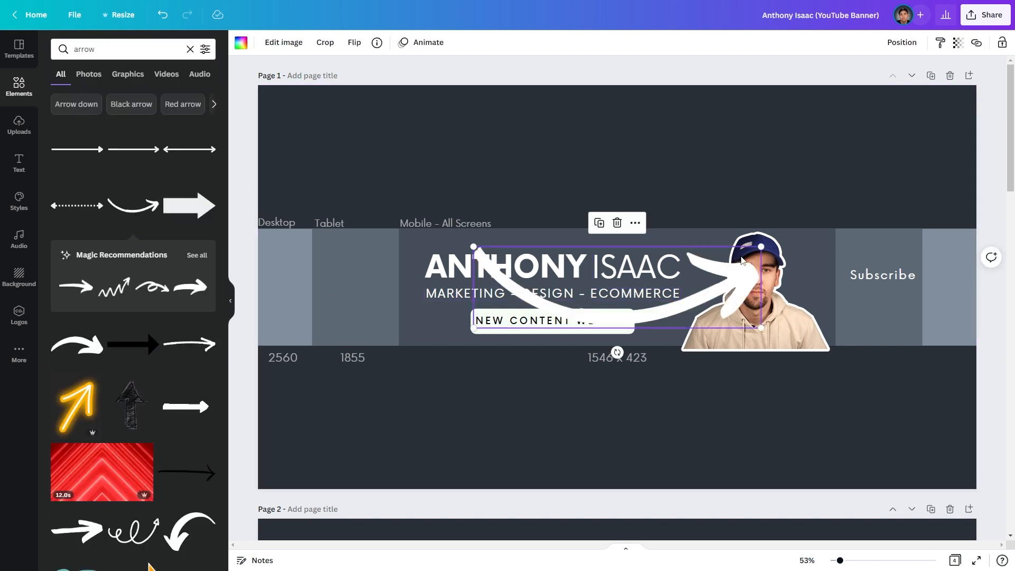
# - Shrink and rotate the arrow to point down under Subscribe, then reposition Subscribe above it
pyautogui.moveTo(717, 288); pyautogui.dragTo(686, 463)
pyautogui.moveTo(729, 421); pyautogui.dragTo(684, 409)
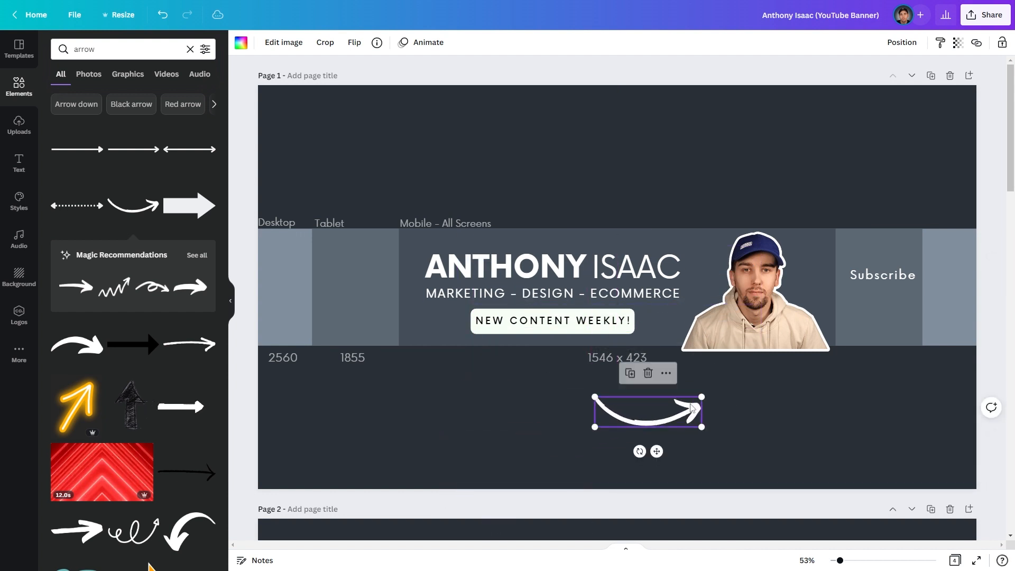
pyautogui.moveTo(618, 450); pyautogui.dragTo(586, 406)
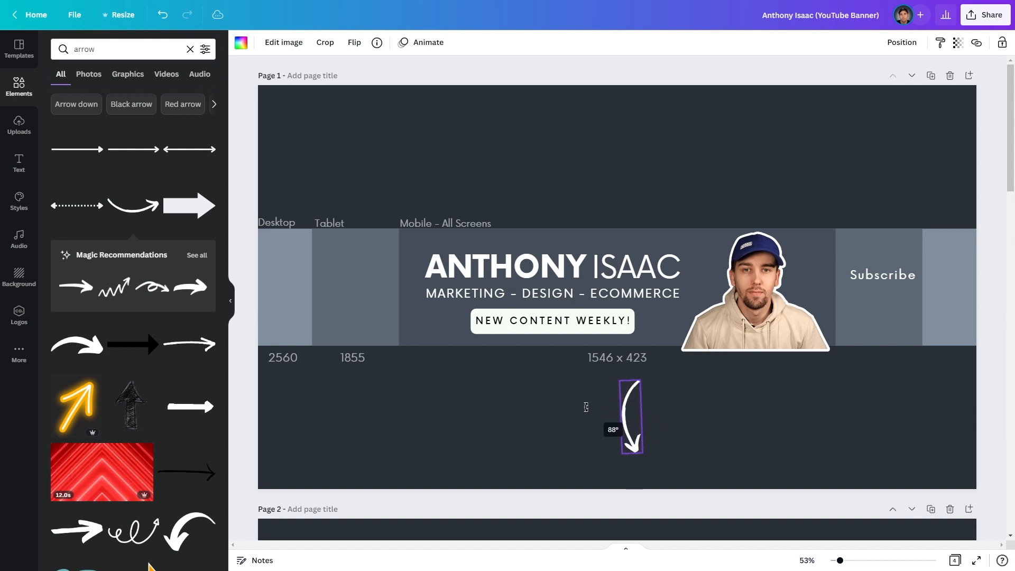
pyautogui.moveTo(632, 417); pyautogui.dragTo(835, 313)
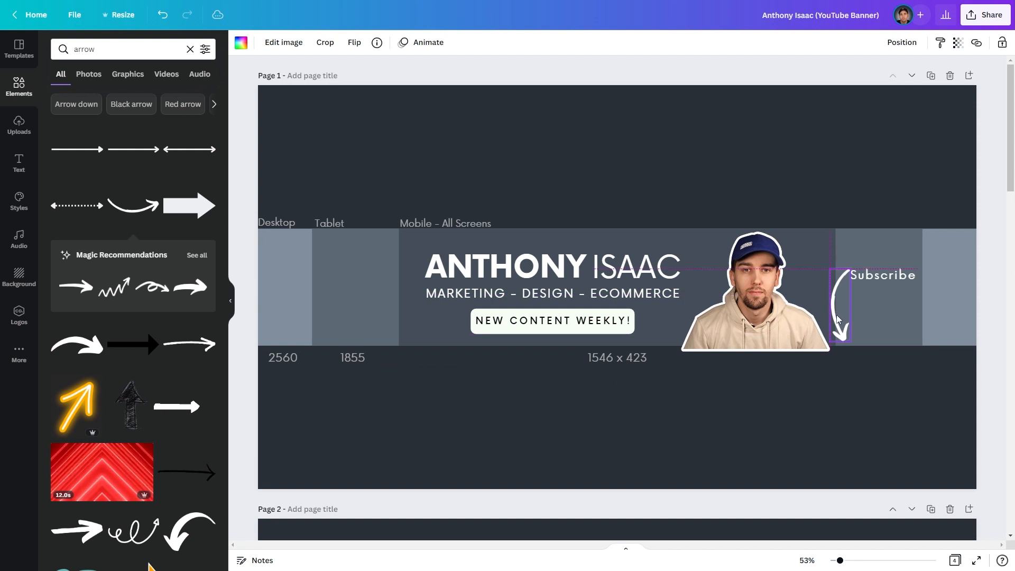
pyautogui.moveTo(847, 271); pyautogui.dragTo(889, 270)
pyautogui.click(875, 281)
pyautogui.click(798, 430)
pyautogui.click(876, 279)
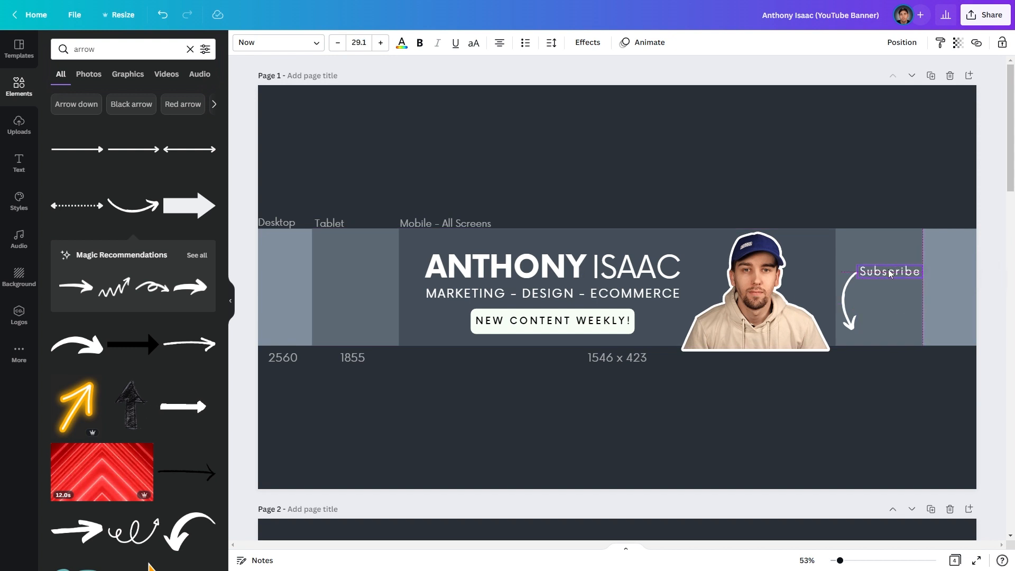
pyautogui.click(825, 430)
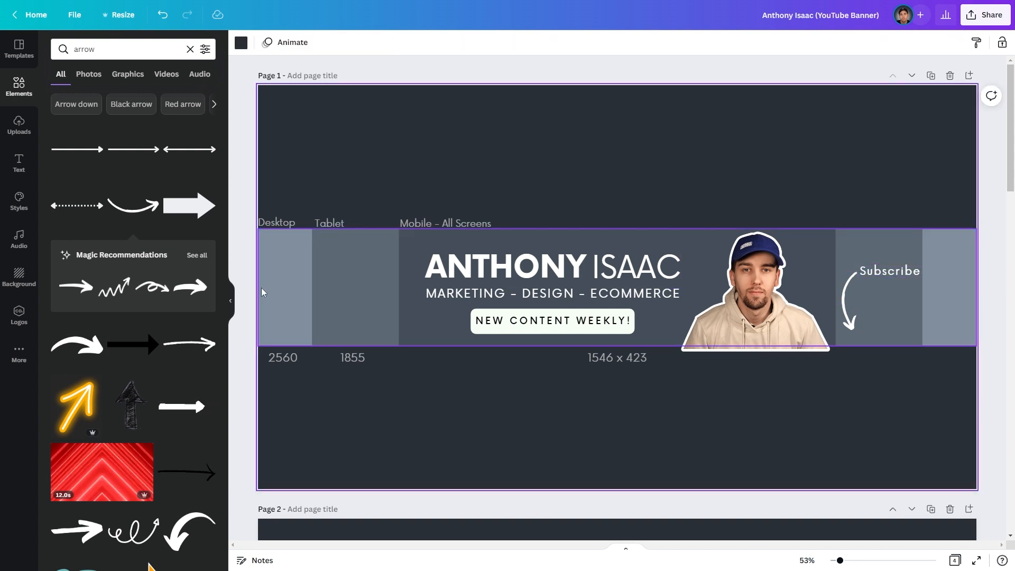
# - Duplicate the banner page, then delete page 1's size labels, grey strips and 1546 x 423 text
pyautogui.click(230, 300)
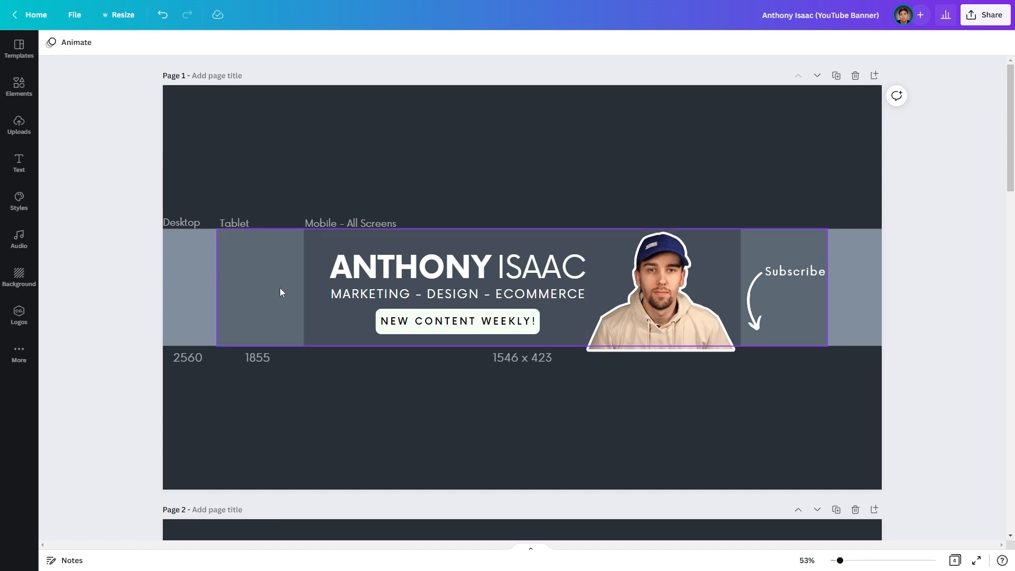
pyautogui.click(834, 77)
pyautogui.moveTo(83, 158); pyautogui.dragTo(315, 402)
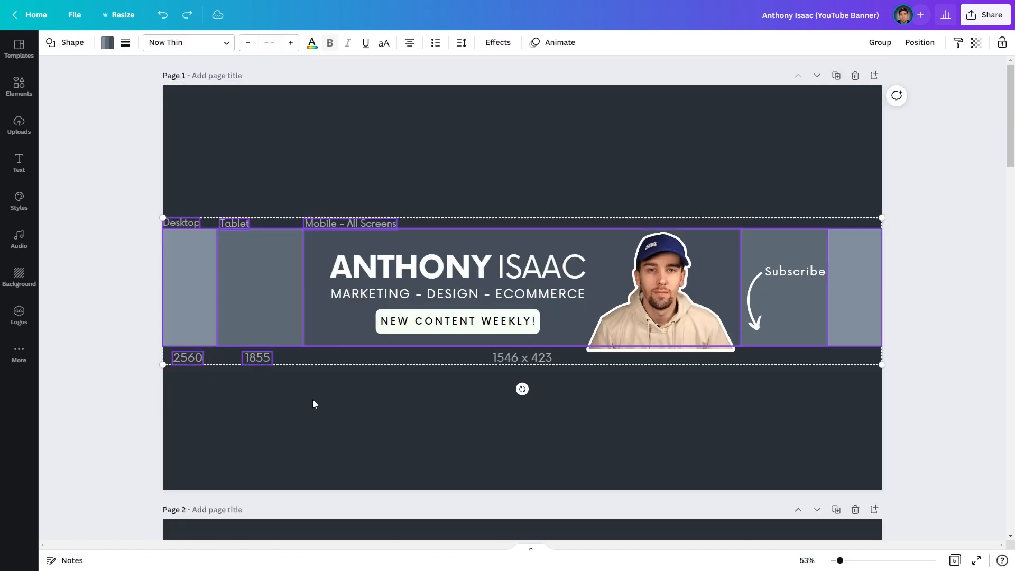
pyautogui.press('Delete')
pyautogui.click(506, 353)
pyautogui.press('Delete')
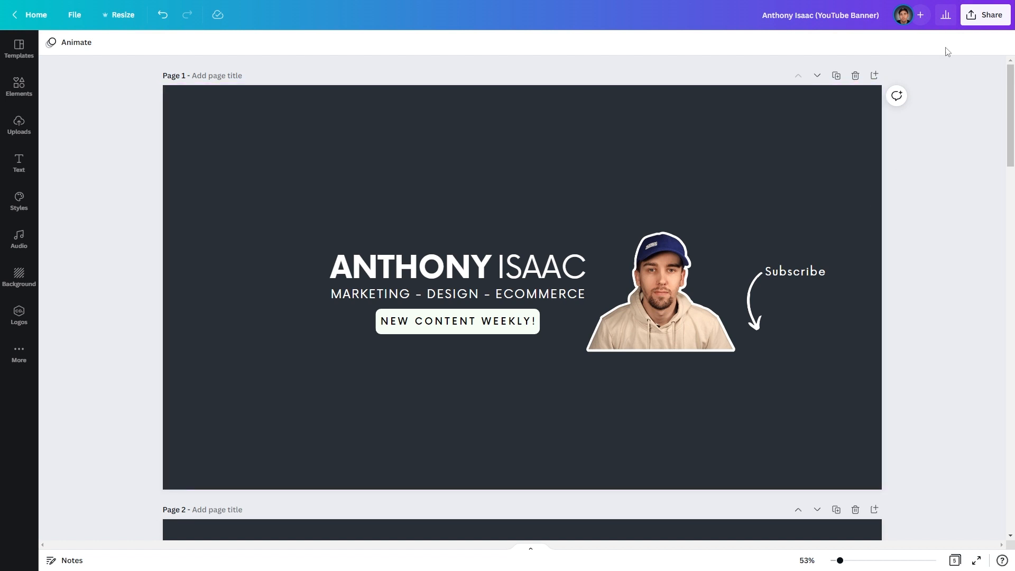
# - Download only Page 1 of the banner as a 2560 × 1440 PNG
pyautogui.click(985, 15)
pyautogui.click(839, 270)
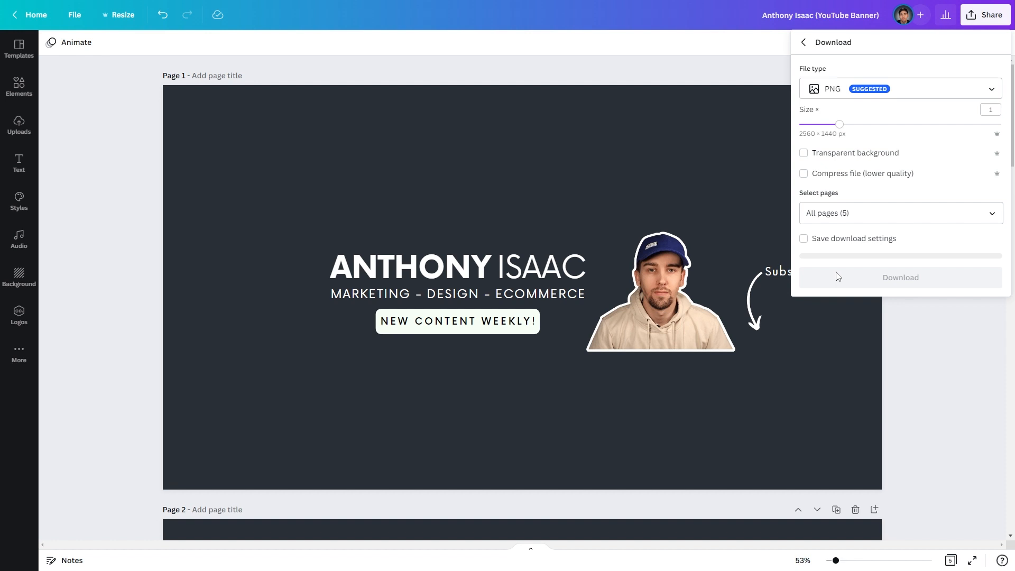
pyautogui.click(843, 214)
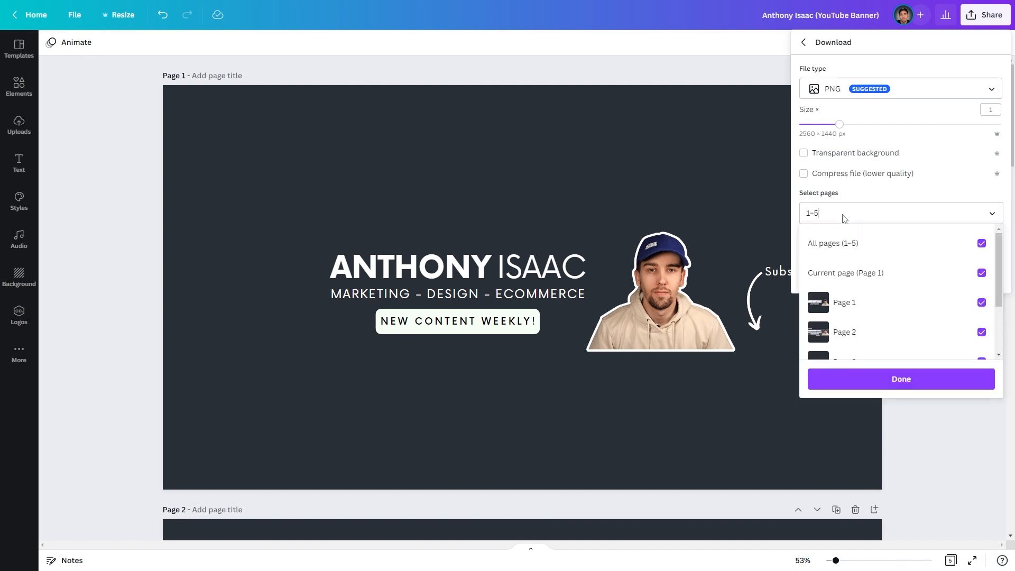
pyautogui.click(833, 243)
pyautogui.click(855, 303)
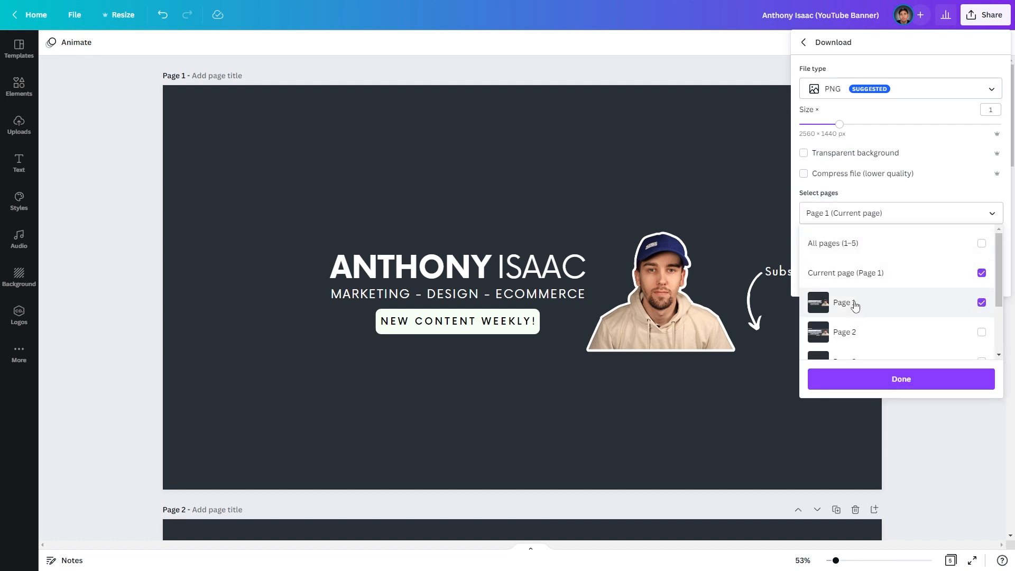
pyautogui.click(892, 195)
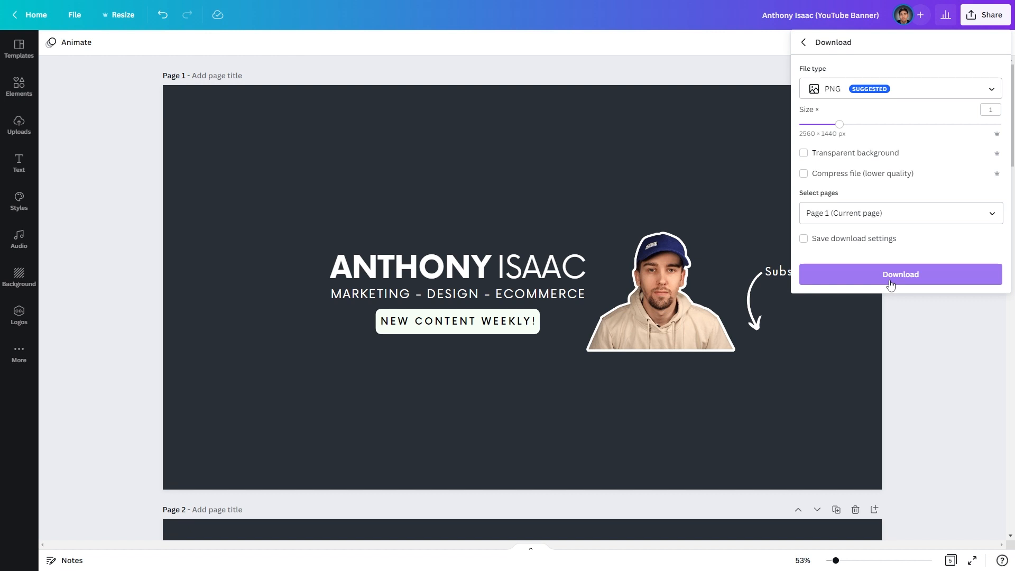
pyautogui.click(891, 283)
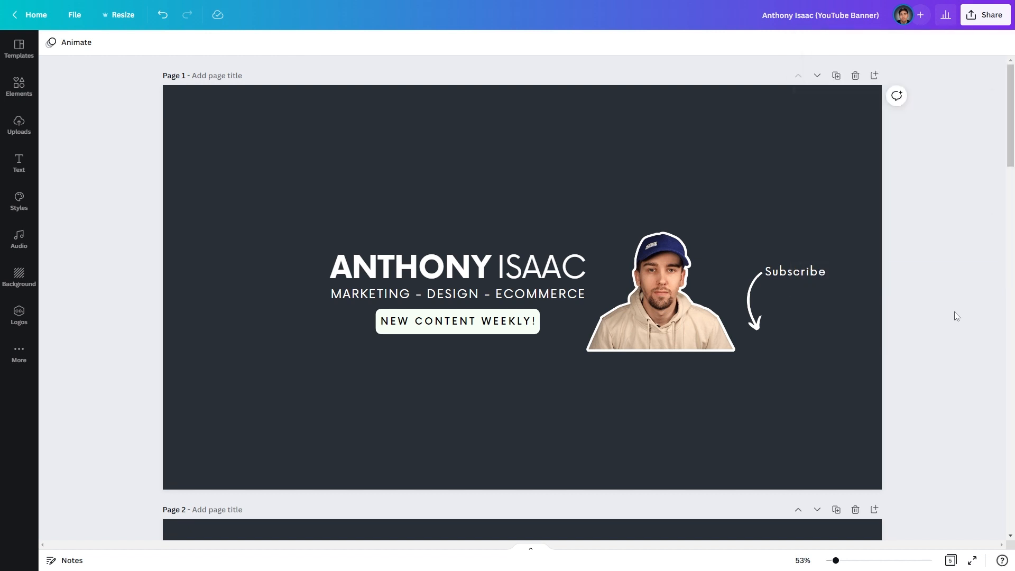